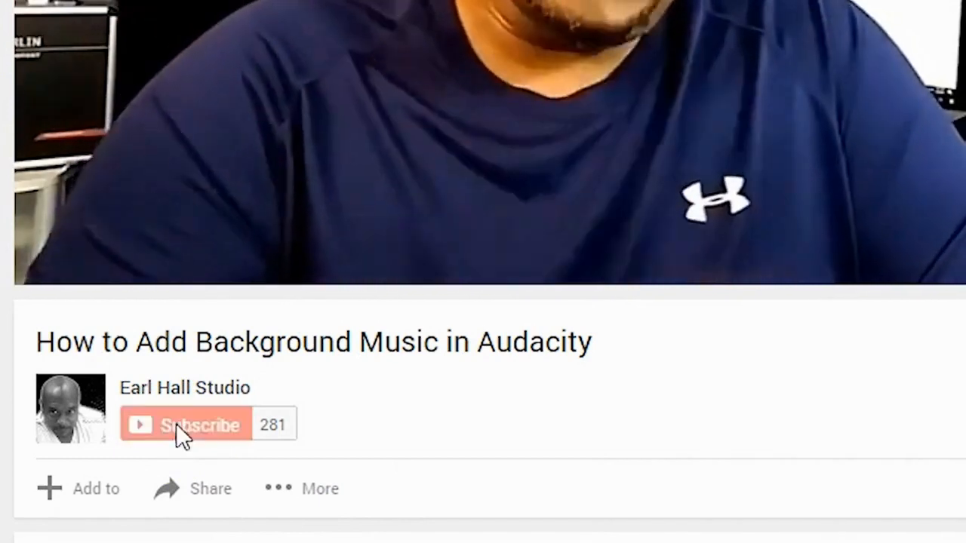
left_click(280, 427)
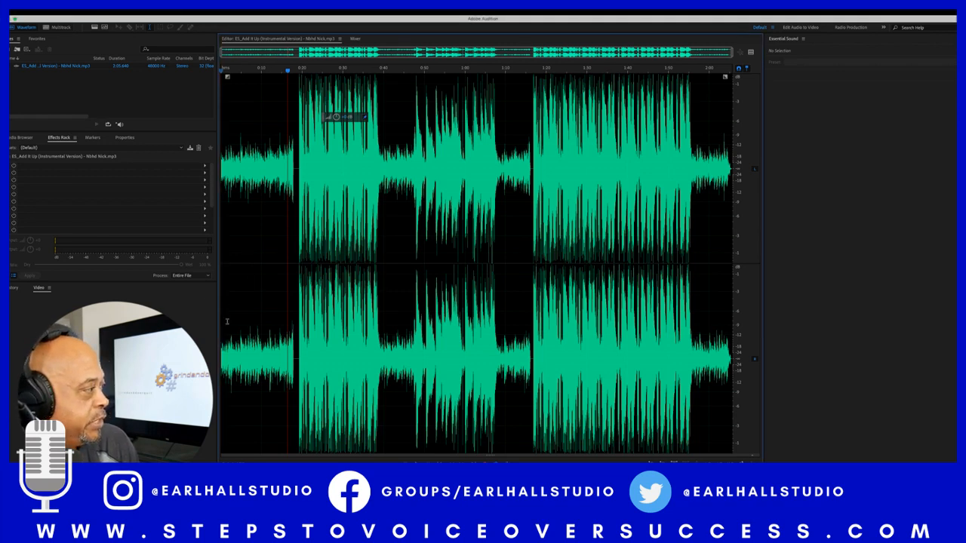
scroll(227, 321, "up", 2)
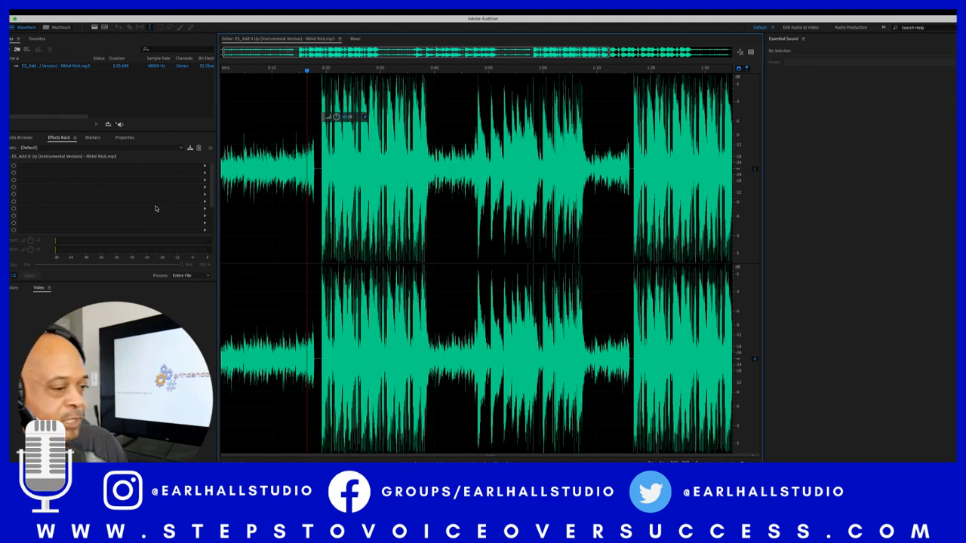
left_click(126, 138)
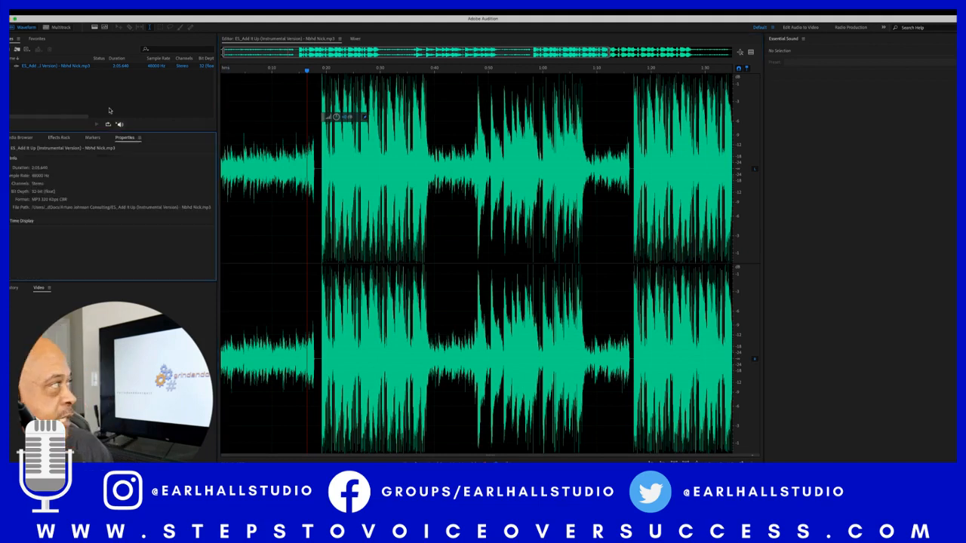
- Create a new multitrack session named "test rack"
left_click(66, 11)
mouse_move(85, 23)
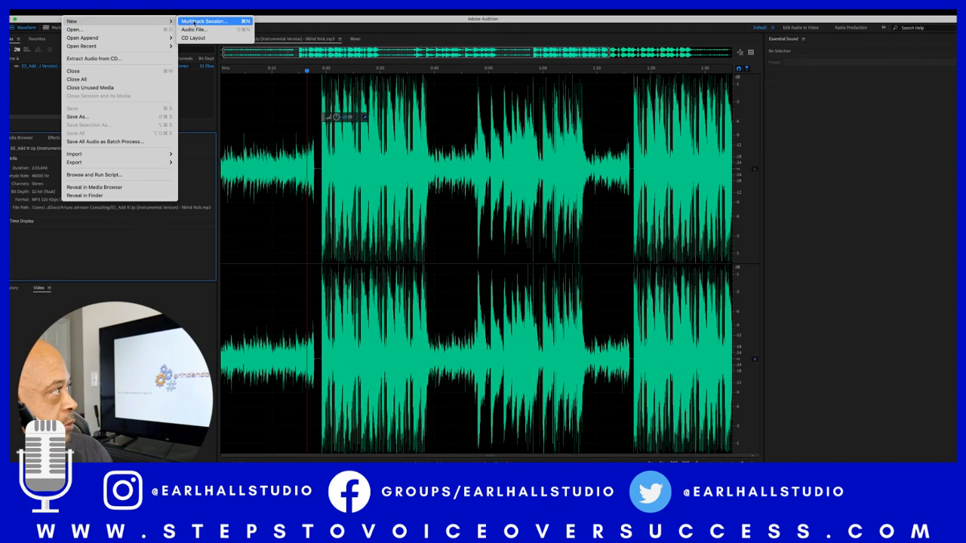
left_click(194, 22)
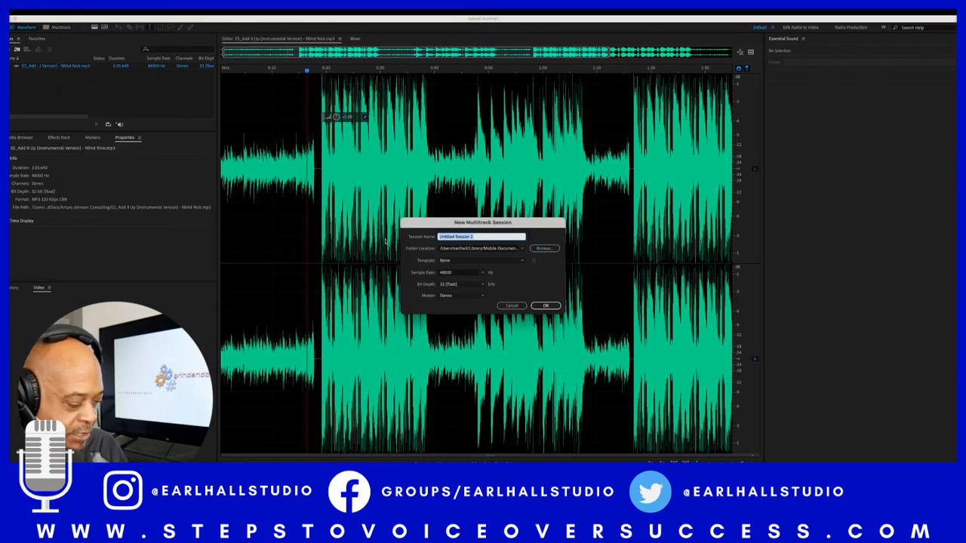
type("test rack")
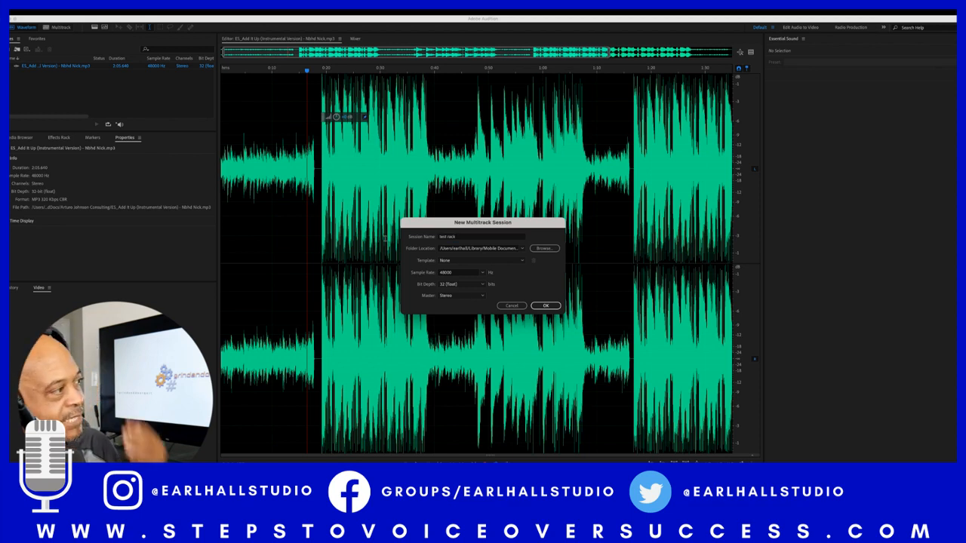
key("Return")
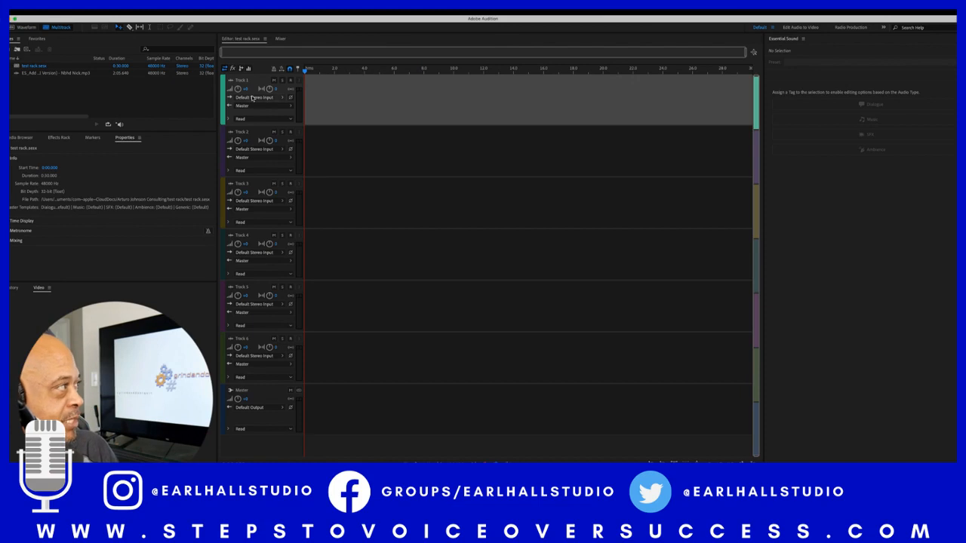
- Arm Track 1 for recording and set its input to the mono RODECaster Pro channel
left_click(291, 80)
left_click(273, 99)
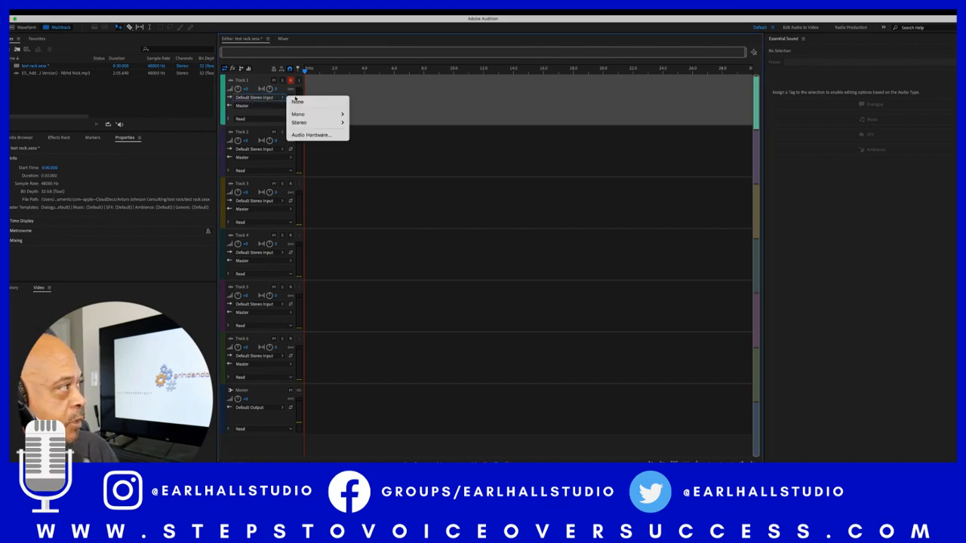
mouse_move(306, 113)
left_click(363, 115)
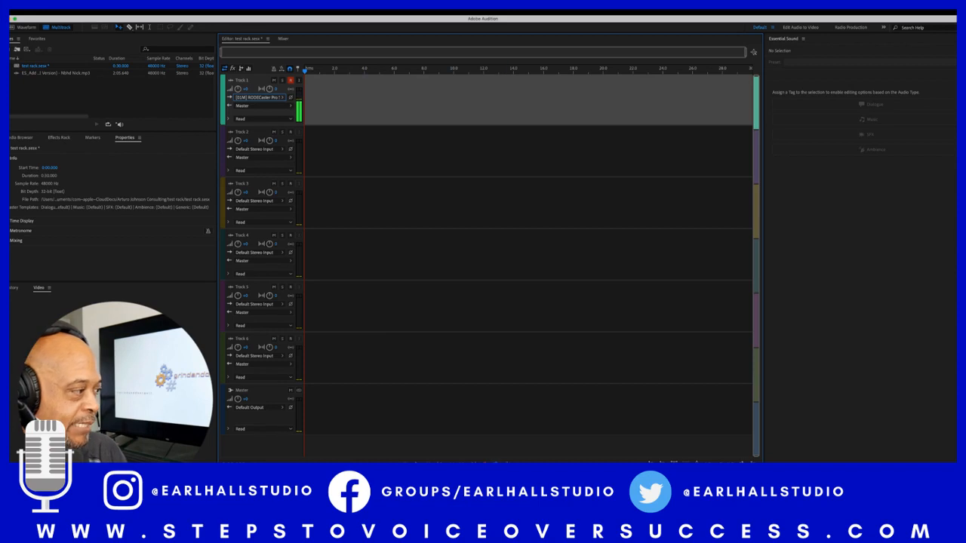
- Record a spoken take of about 16 seconds on Track 1
key("shift+space")
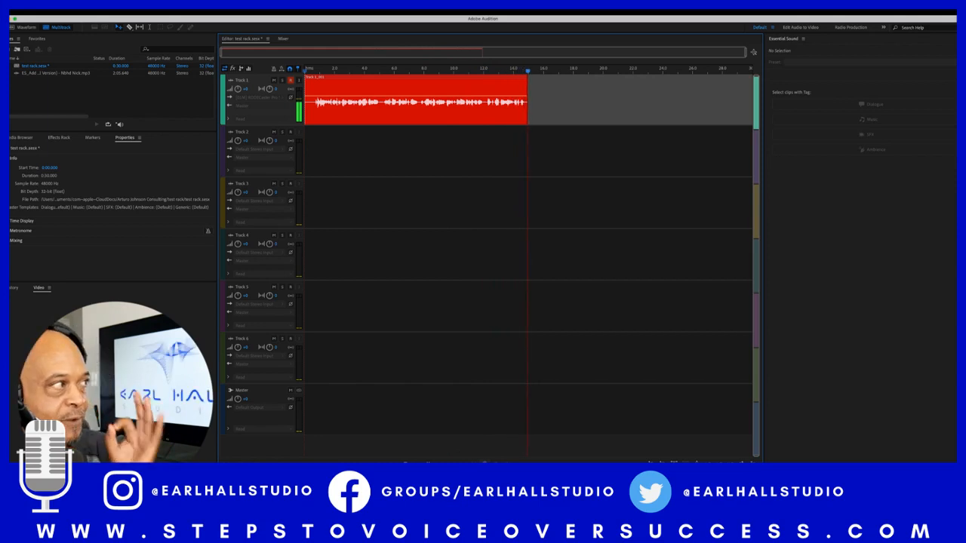
key("space")
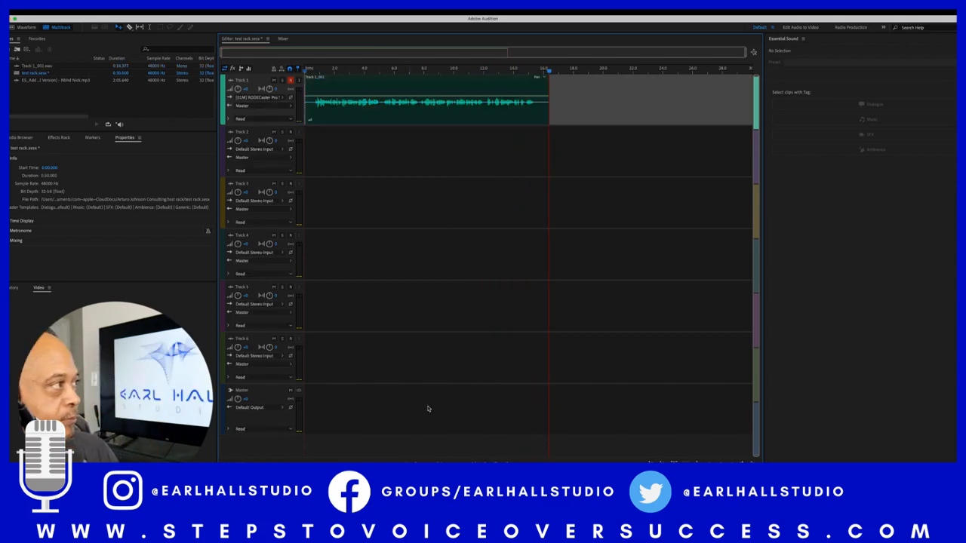
- Open the Track 1 recording in the waveform editor and highlight the breath gaps between the spoken phrases
double_click(418, 88)
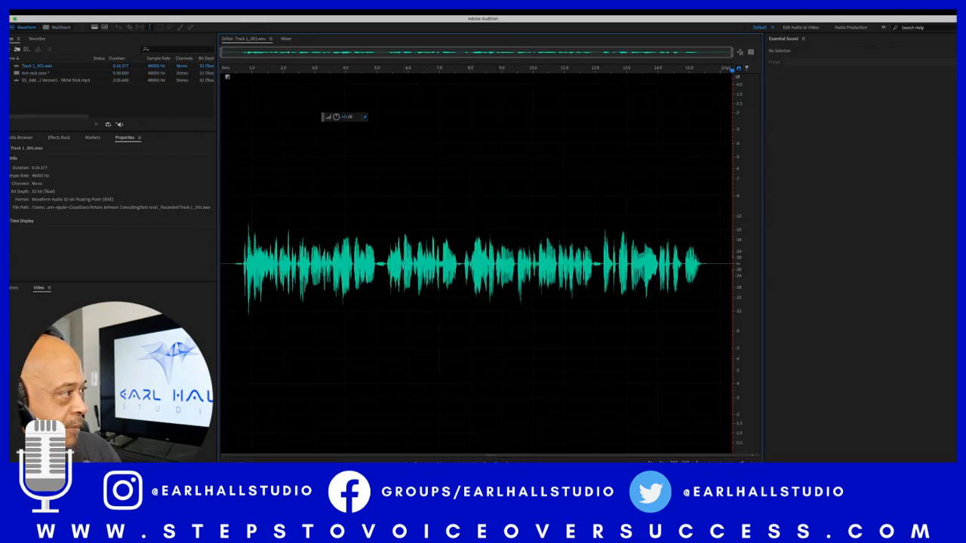
left_click_drag(387, 264, 378, 264)
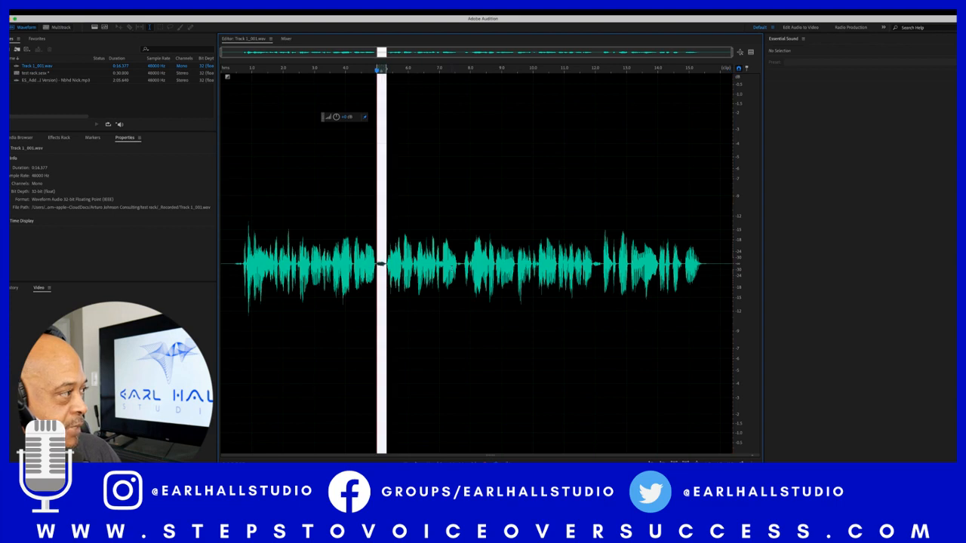
left_click_drag(463, 264, 457, 264)
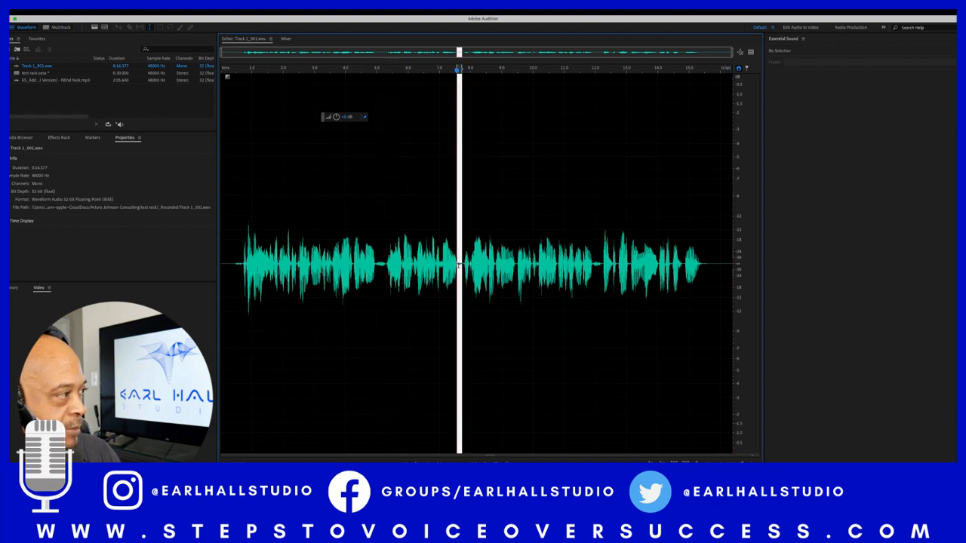
left_click_drag(601, 264, 594, 264)
left_click(527, 329)
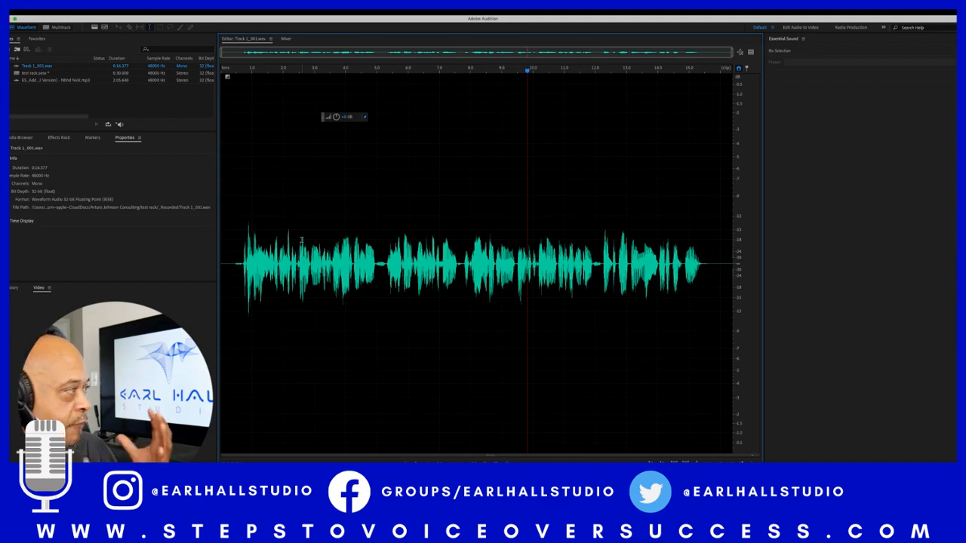
- Preview the Waves DeBreath Mono effect on the entire voice recording and apply it
key("super+a")
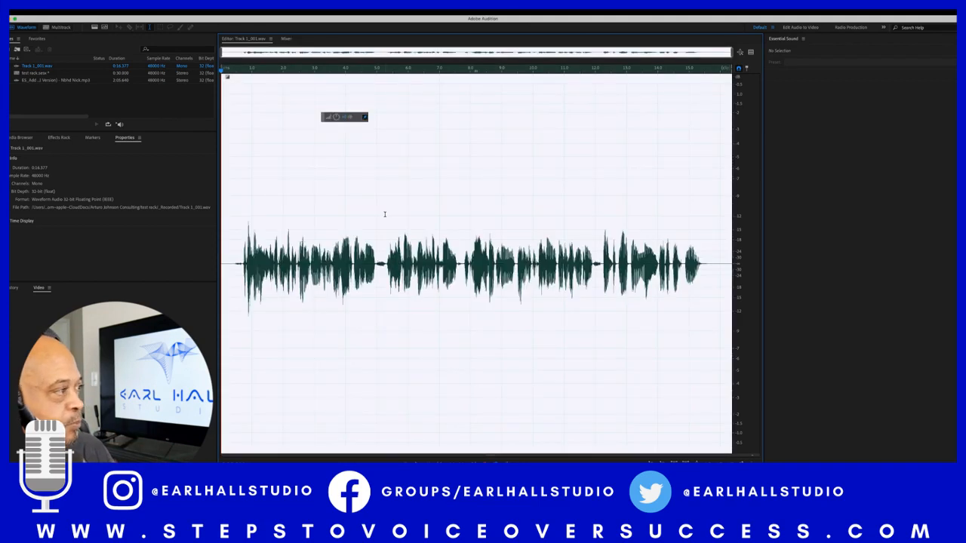
left_click(160, 15)
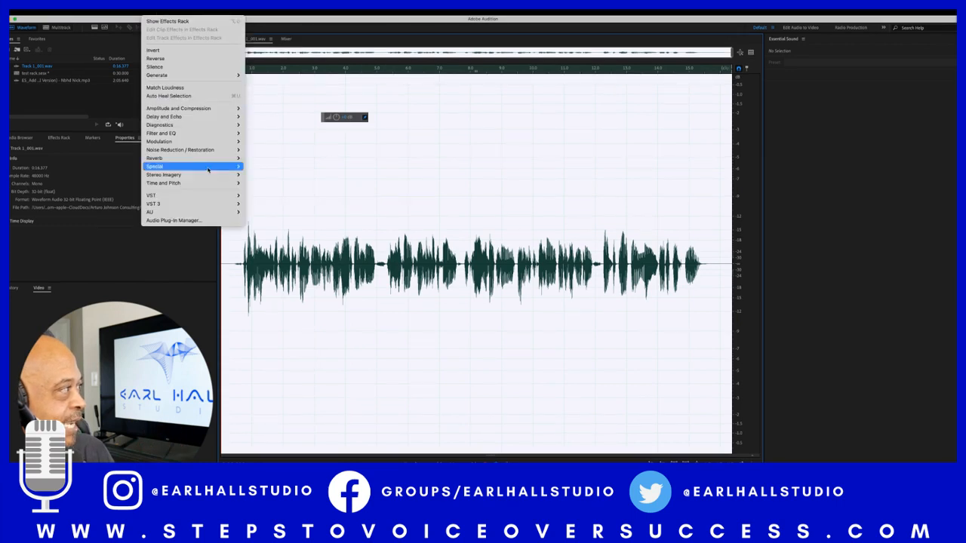
mouse_move(206, 199)
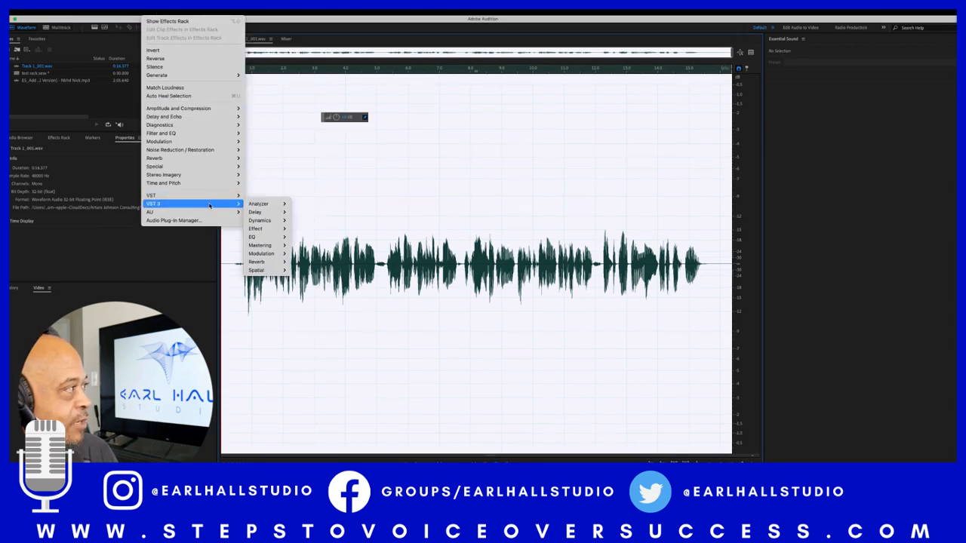
mouse_move(257, 229)
mouse_move(303, 229)
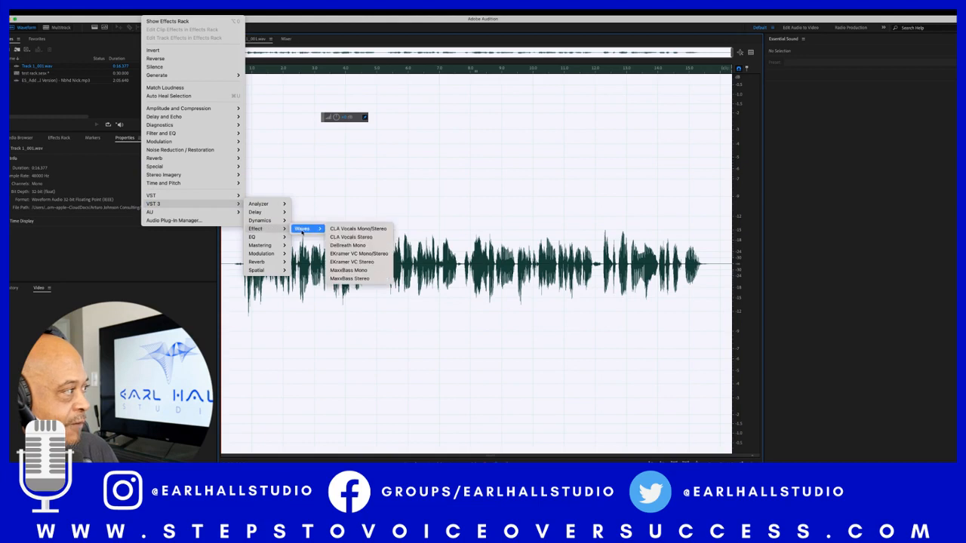
left_click(354, 240)
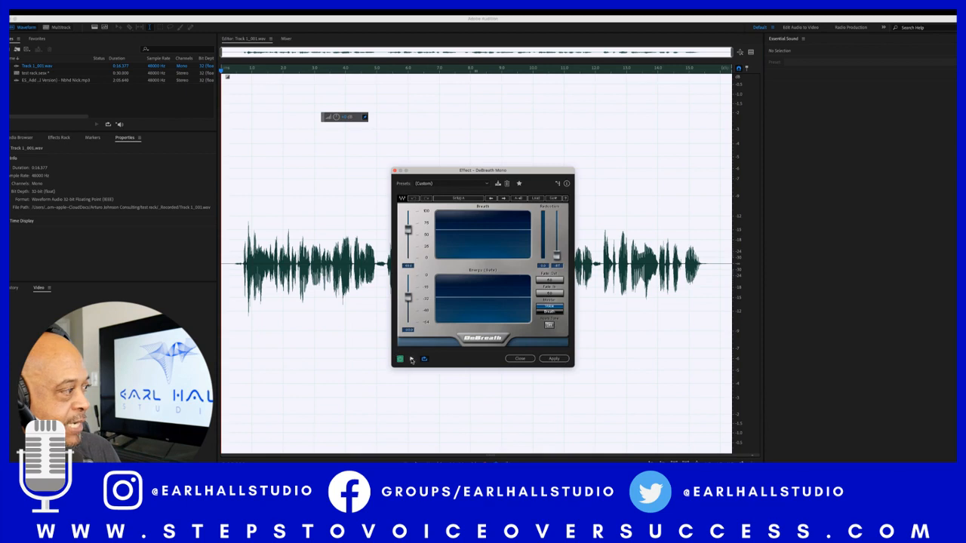
left_click(411, 359)
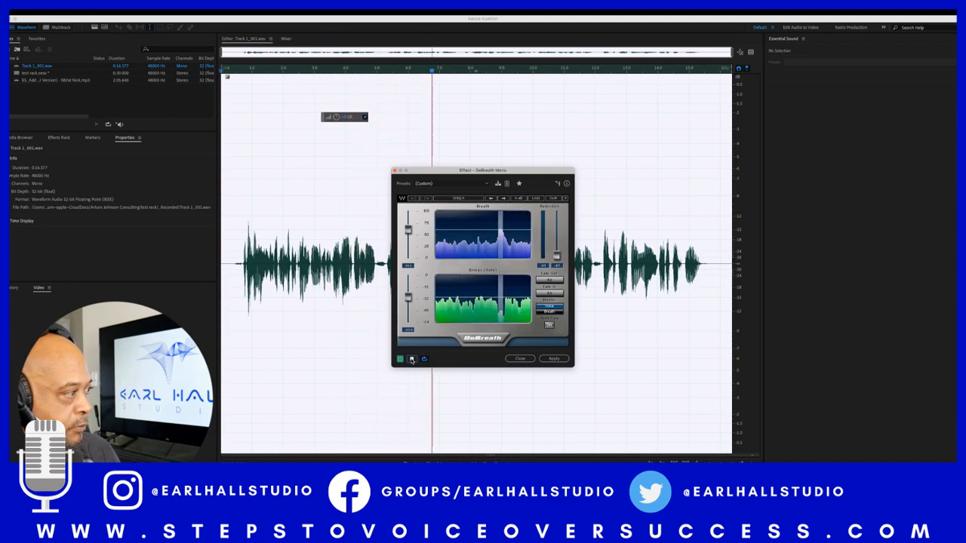
left_click(412, 359)
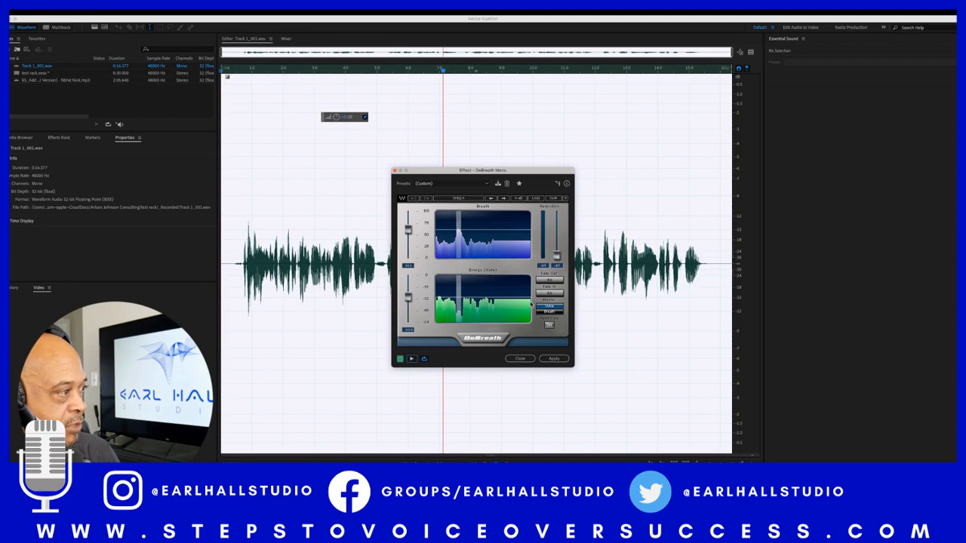
left_click(549, 359)
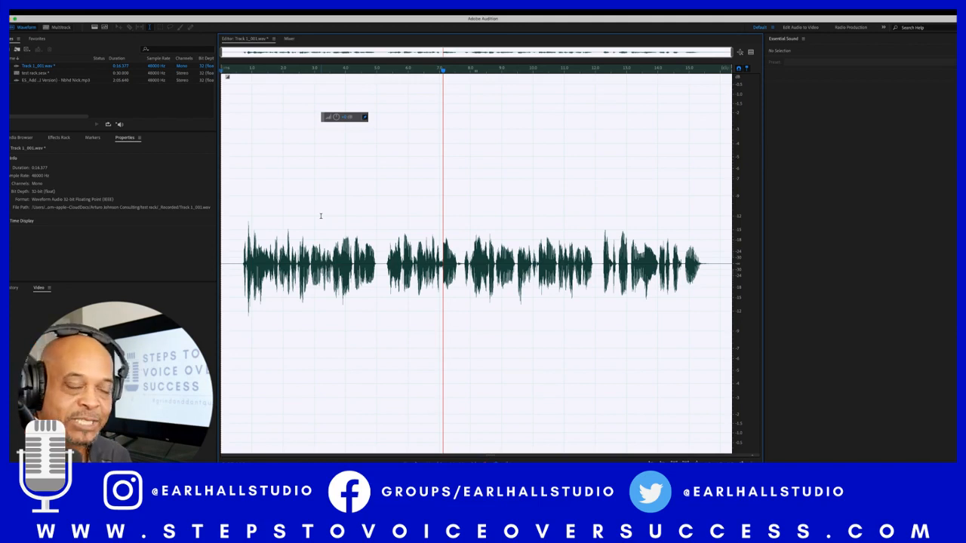
- Apply the Waves CLA Vocals Mono/Stereo effect to the whole voice recording
left_click(143, 11)
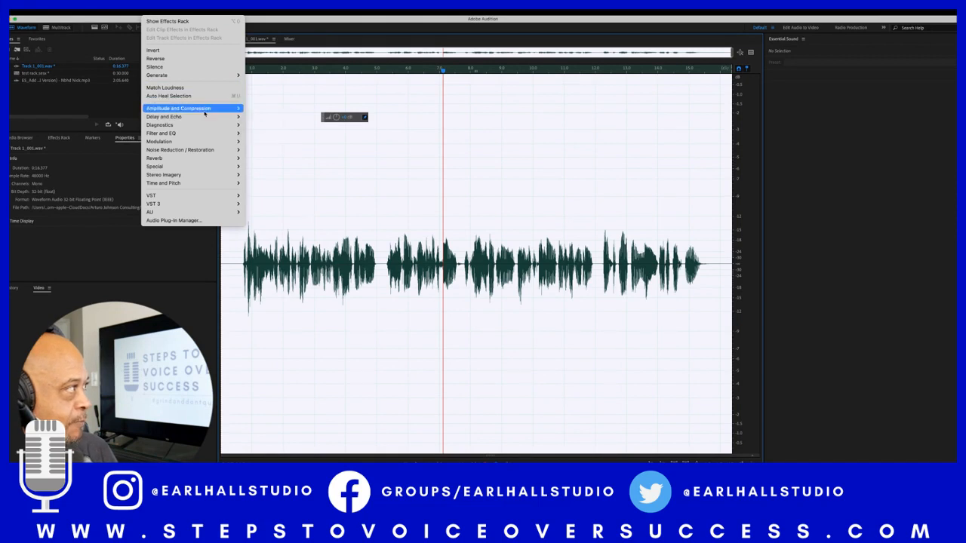
mouse_move(209, 110)
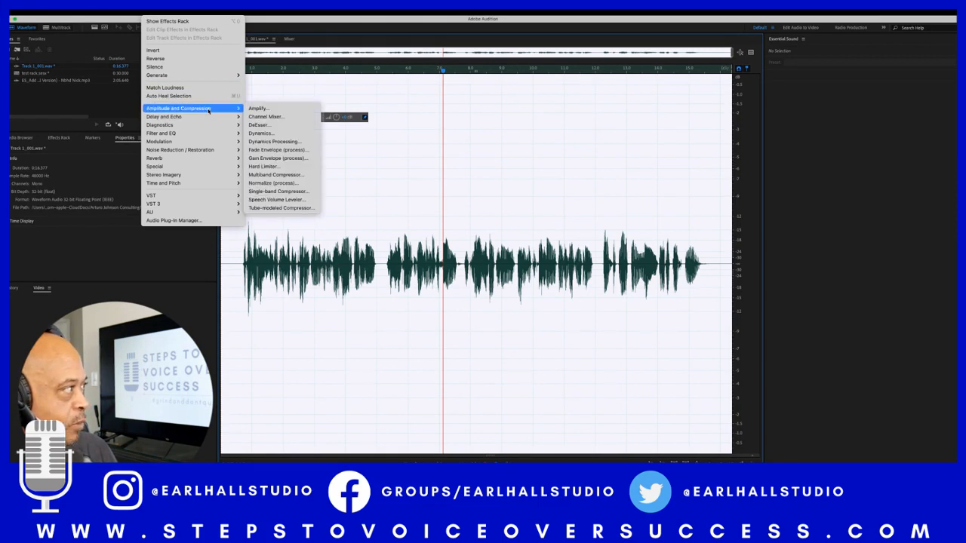
mouse_move(214, 205)
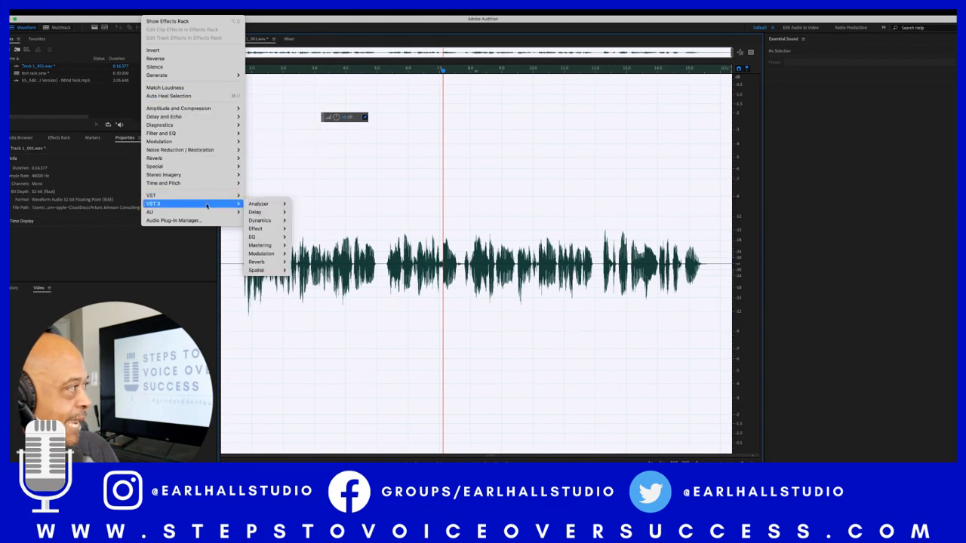
mouse_move(259, 222)
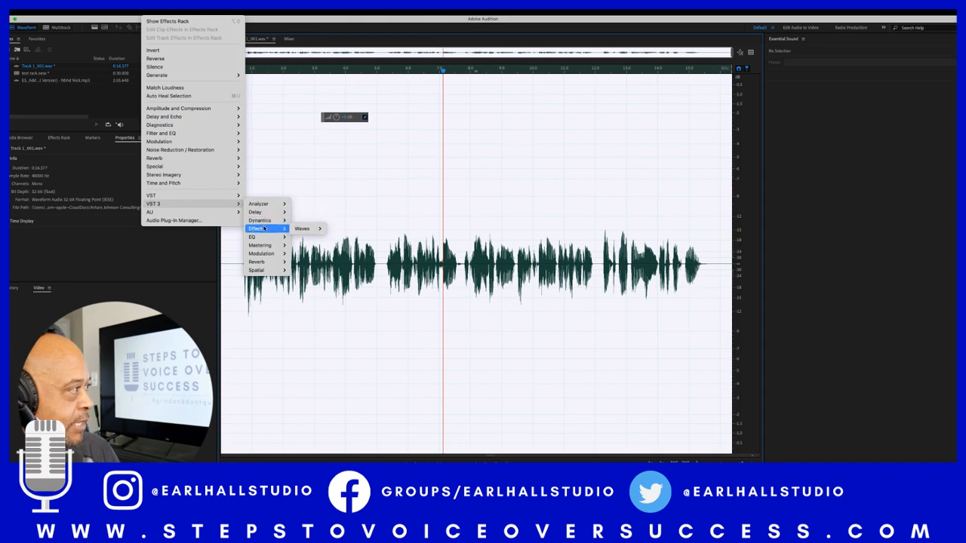
mouse_move(301, 228)
left_click(359, 229)
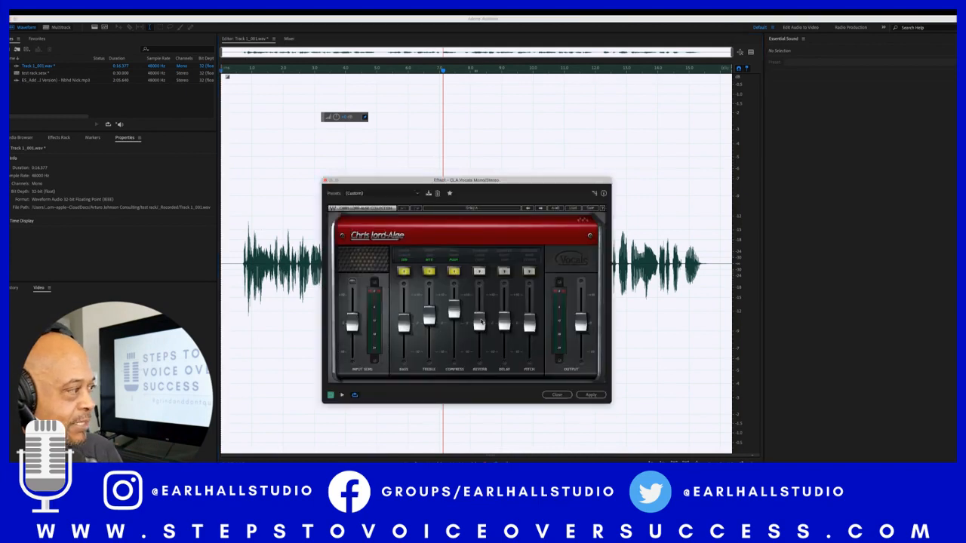
left_click(588, 396)
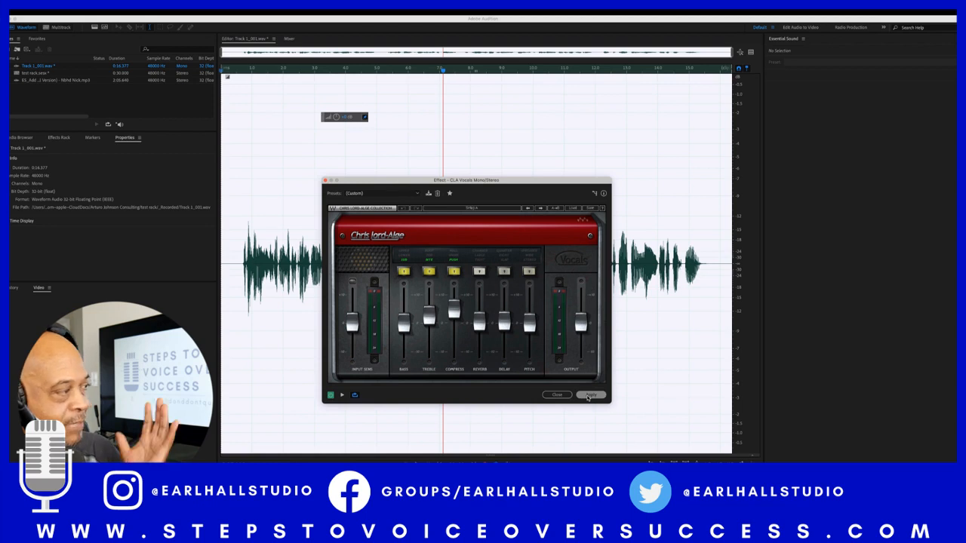
left_click(588, 395)
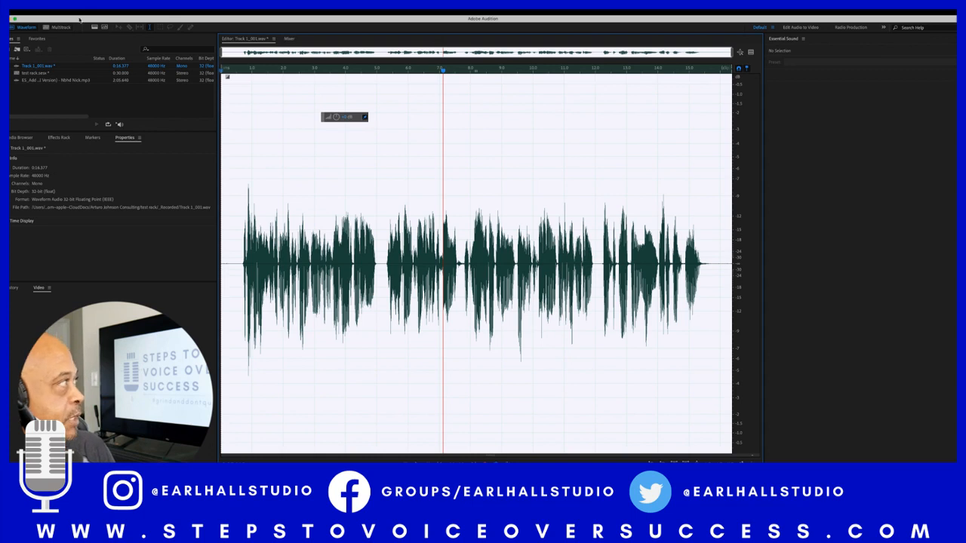
- Undo the CLA Vocals and DeBreath effects on the voice recording
left_click(83, 11)
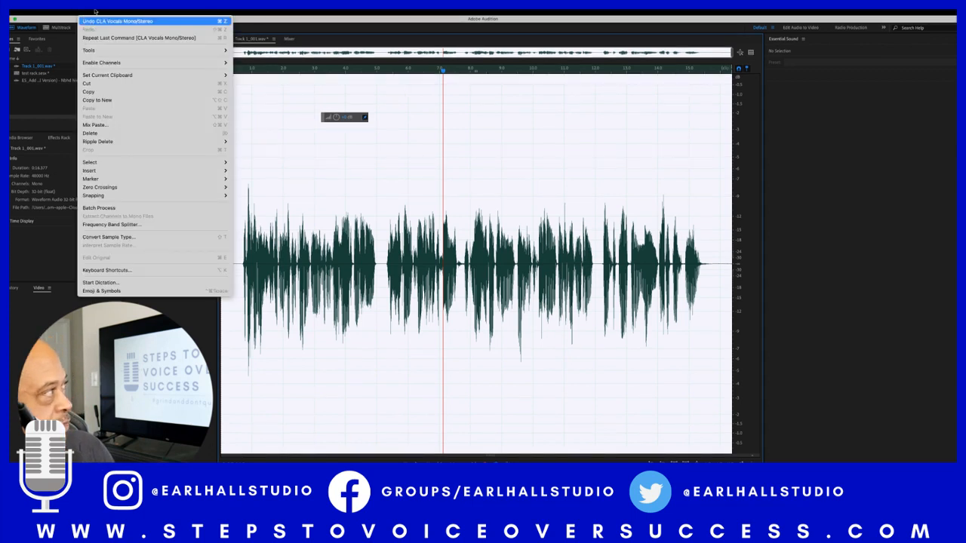
left_click(98, 20)
left_click(85, 11)
left_click(95, 26)
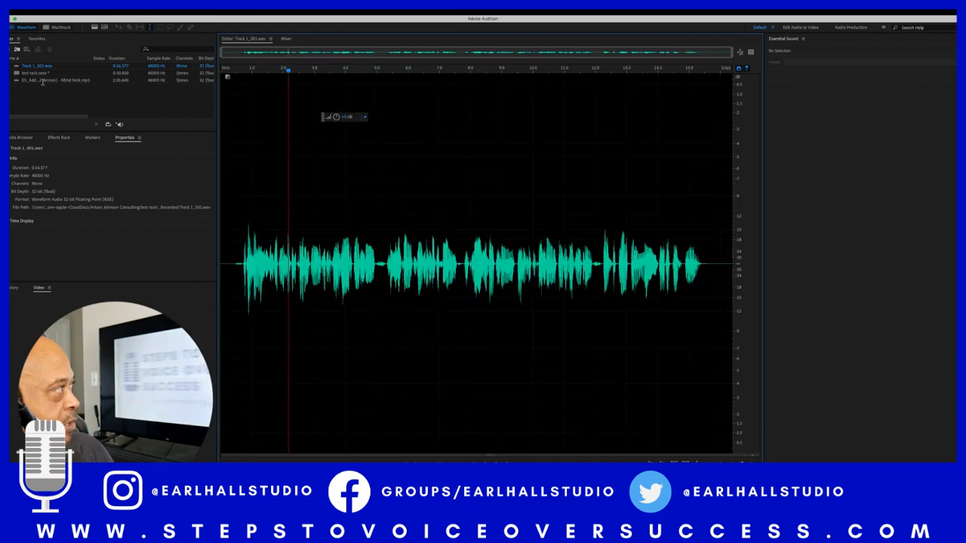
- Return to the test rack multitrack session, checking the Track 1 recording in the waveform editor along the way
double_click(36, 73)
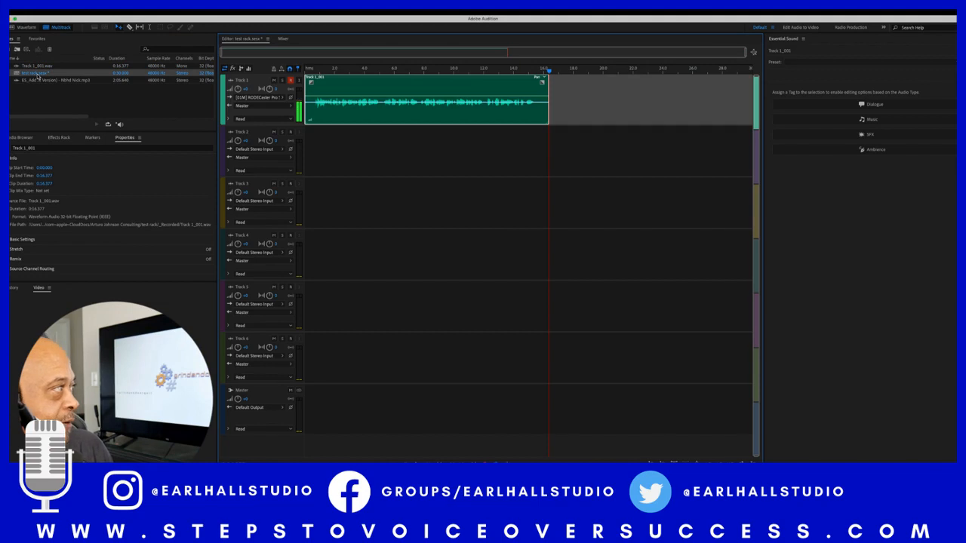
double_click(443, 110)
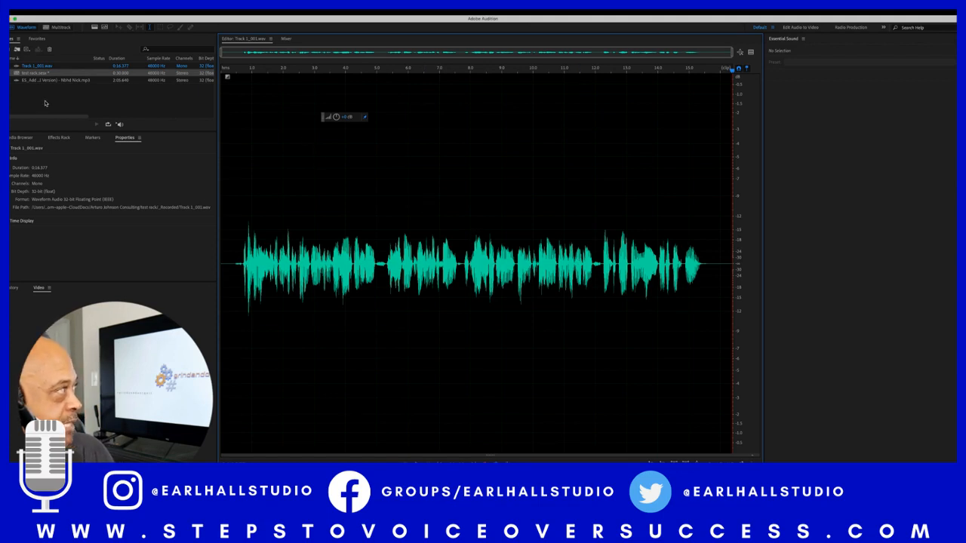
double_click(40, 74)
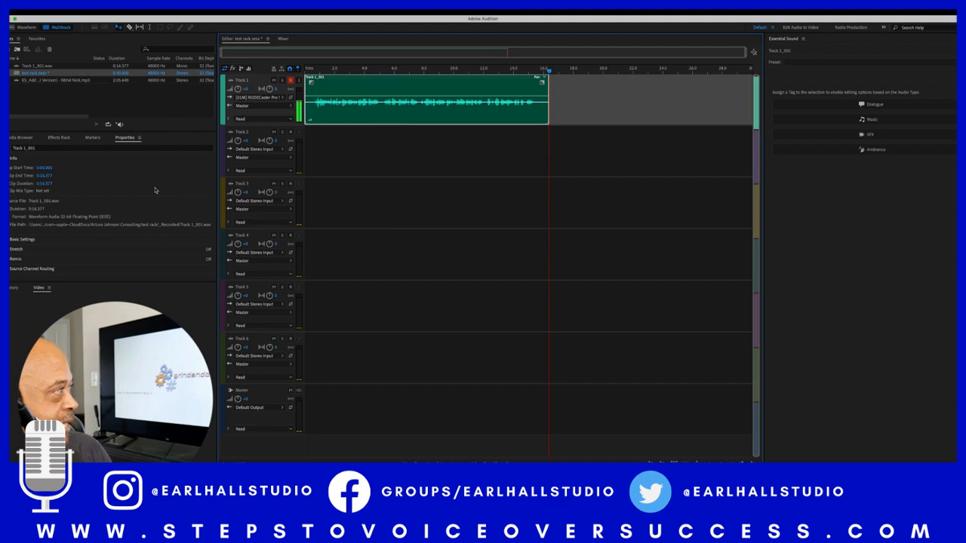
- Add the Waves DeBreath Mono VST3 effect to the first slot of Track 1's Effects Rack and close its window
left_click(58, 137)
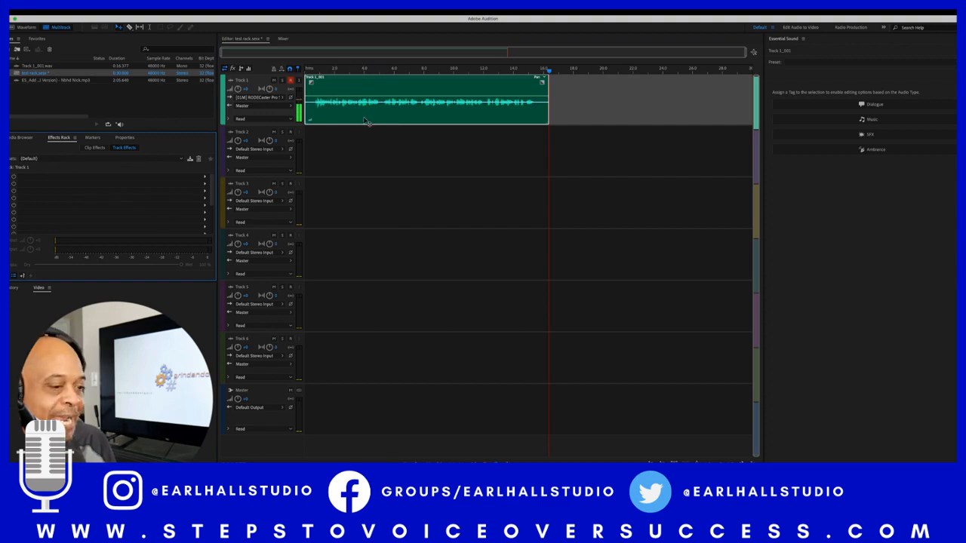
left_click(204, 179)
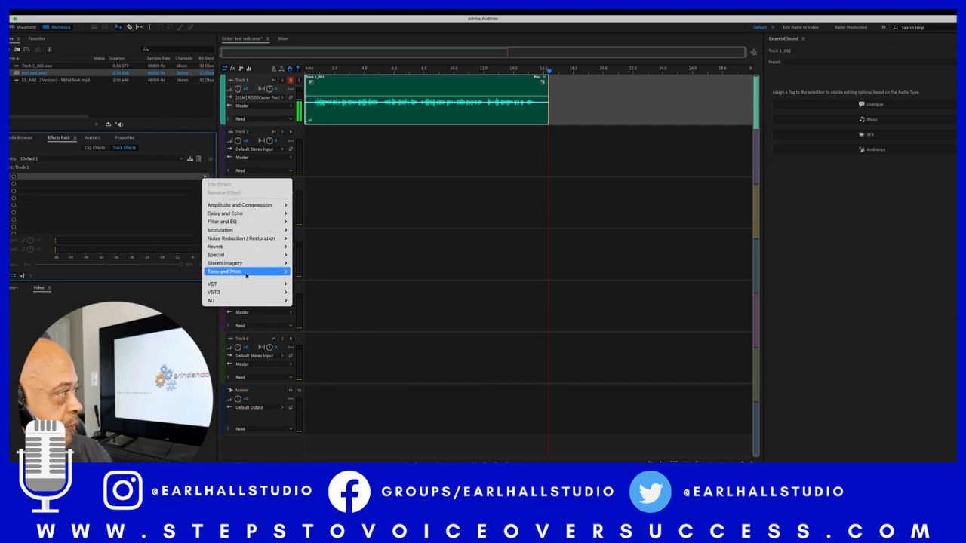
mouse_move(257, 294)
mouse_move(313, 317)
mouse_move(350, 317)
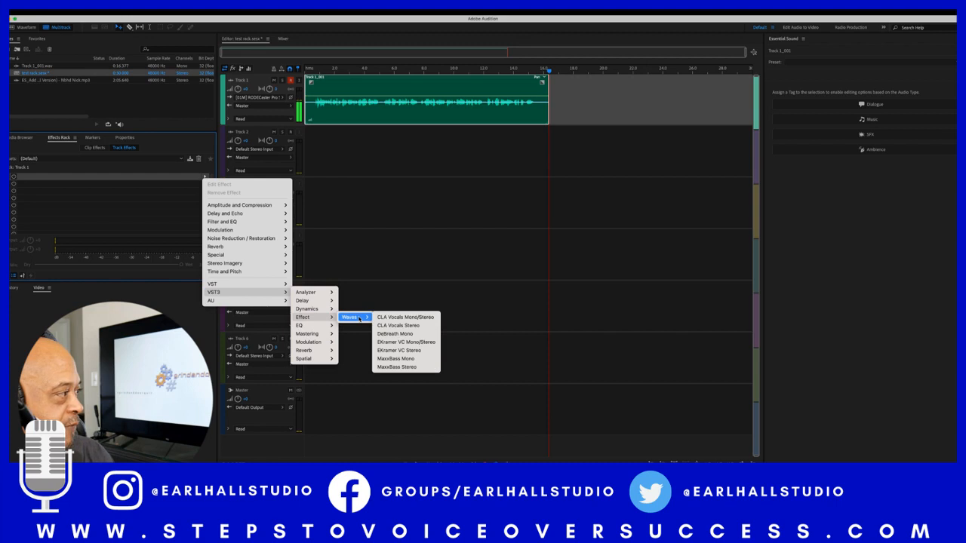
left_click(410, 335)
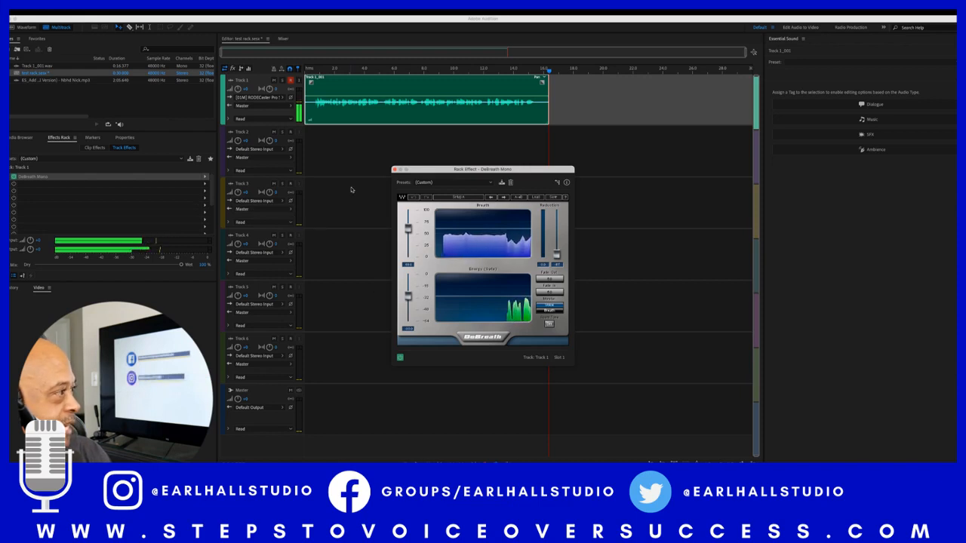
left_click(395, 169)
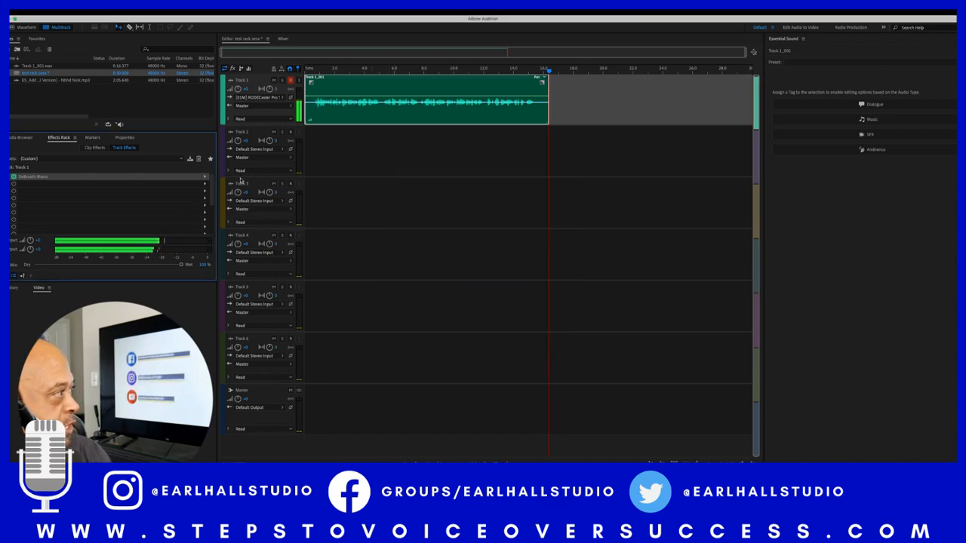
- Add the Waves CLA Vocals Mono/Stereo VST3 effect to the second slot of Track 1's Effects Rack and close its window
left_click(204, 184)
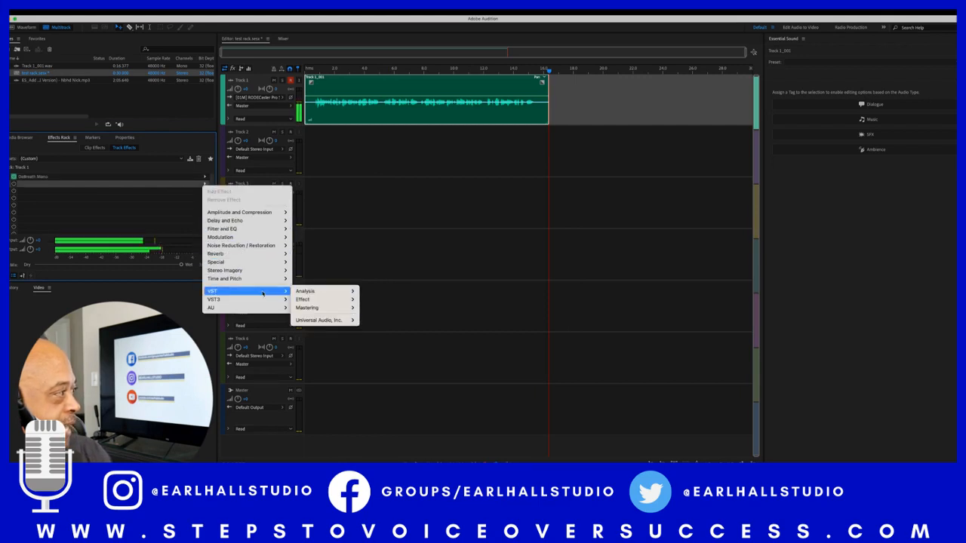
mouse_move(265, 299)
mouse_move(320, 317)
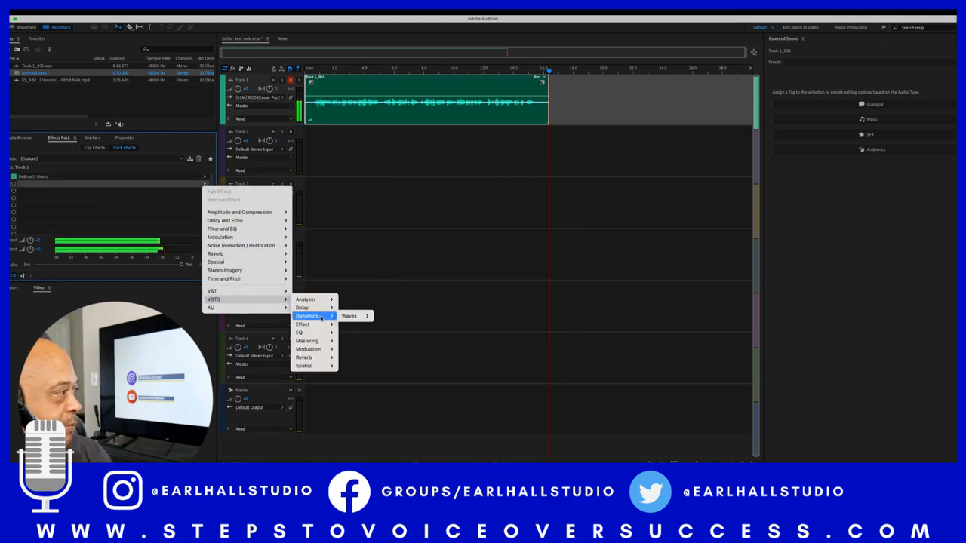
mouse_move(350, 324)
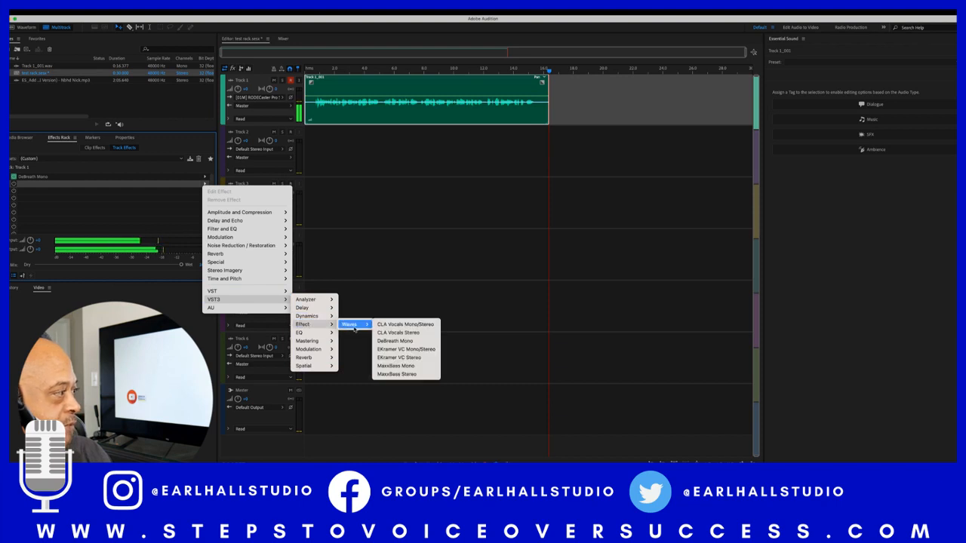
left_click(408, 325)
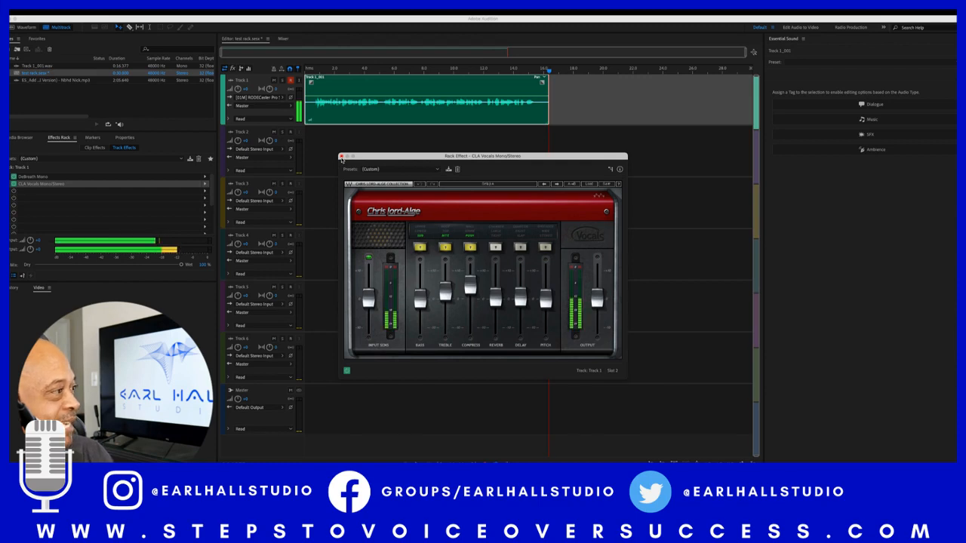
left_click(341, 157)
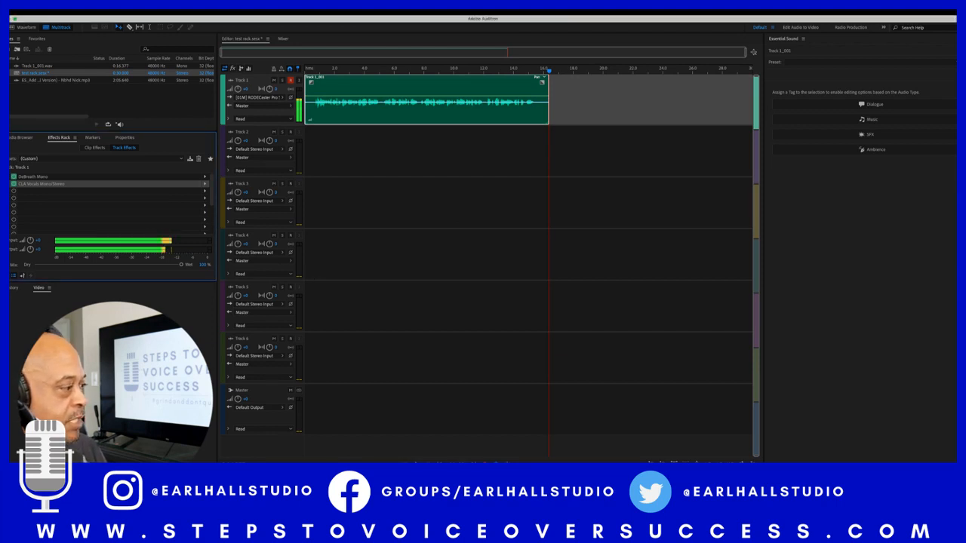
- Bypass DeBreath and CLA Vocals on Track 1 and play the recording from the start to hear it dry
key("Home")
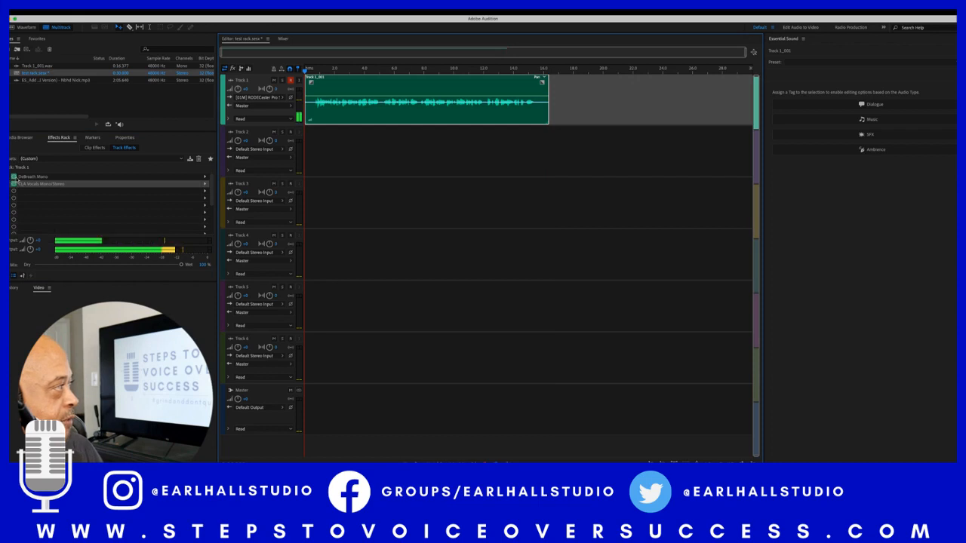
left_click(13, 183)
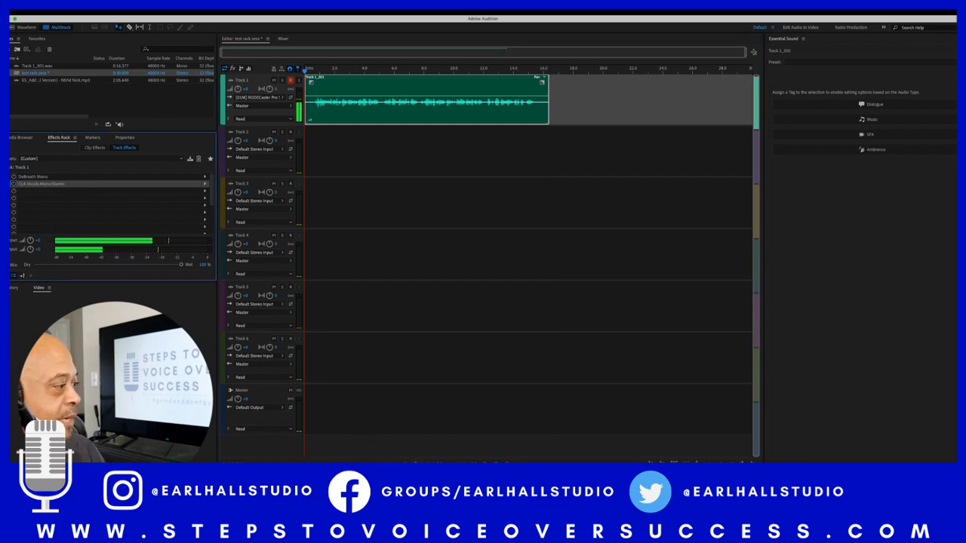
key("space")
key("space")
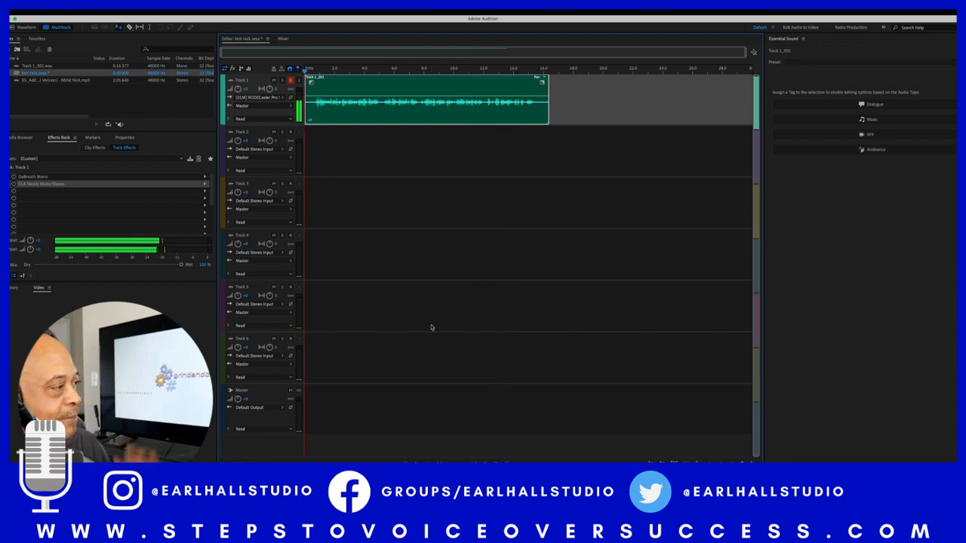
- Re-enable both Track 1 effects and play the recording to hear it processed
left_click(13, 178)
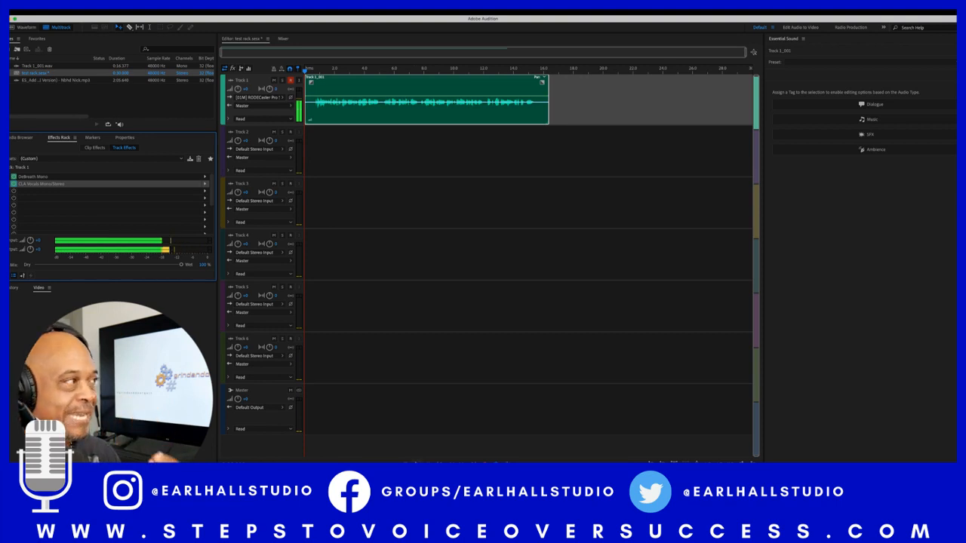
key("space")
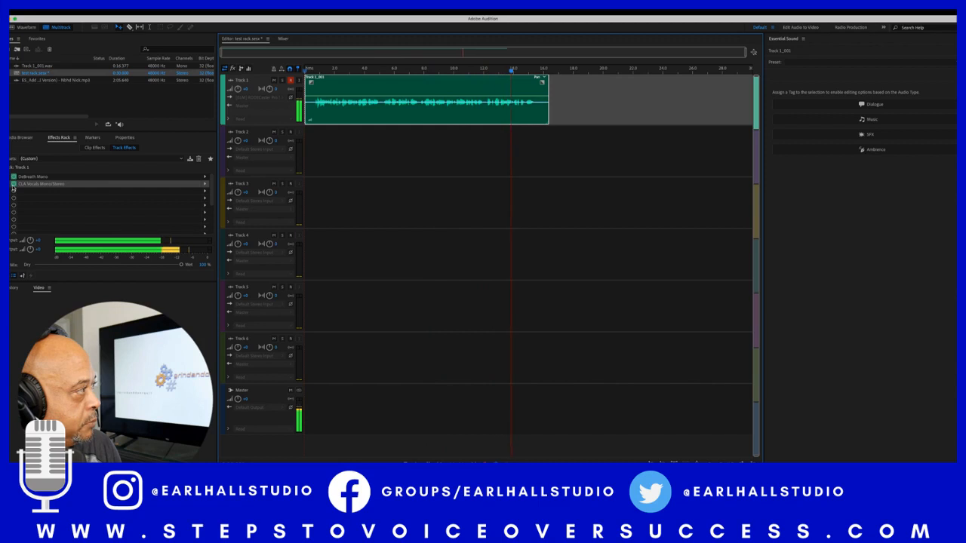
key("space")
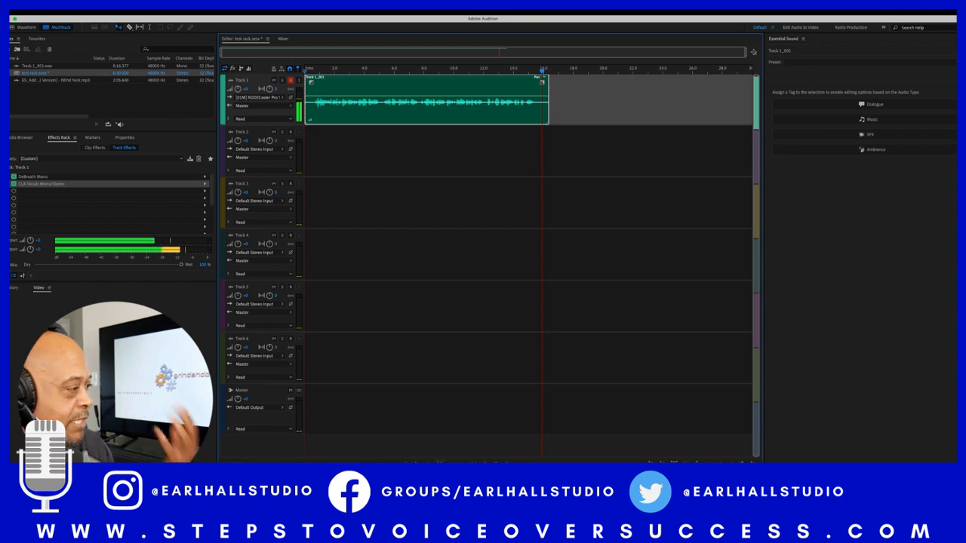
- Play Track 1 from the start with both effects bypassed, switching DeBreath and CLA Vocals back on during playback for comparison
key("Home")
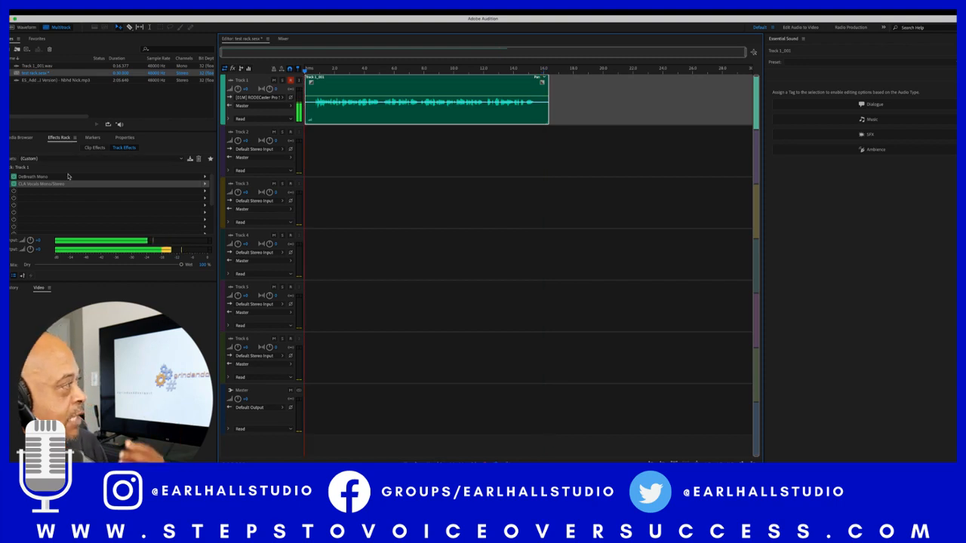
left_click(13, 184)
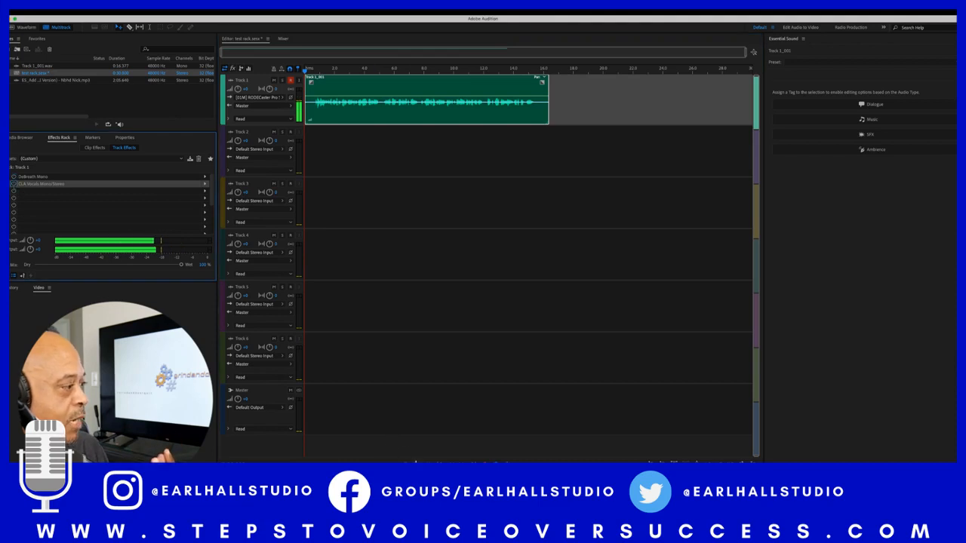
key("space")
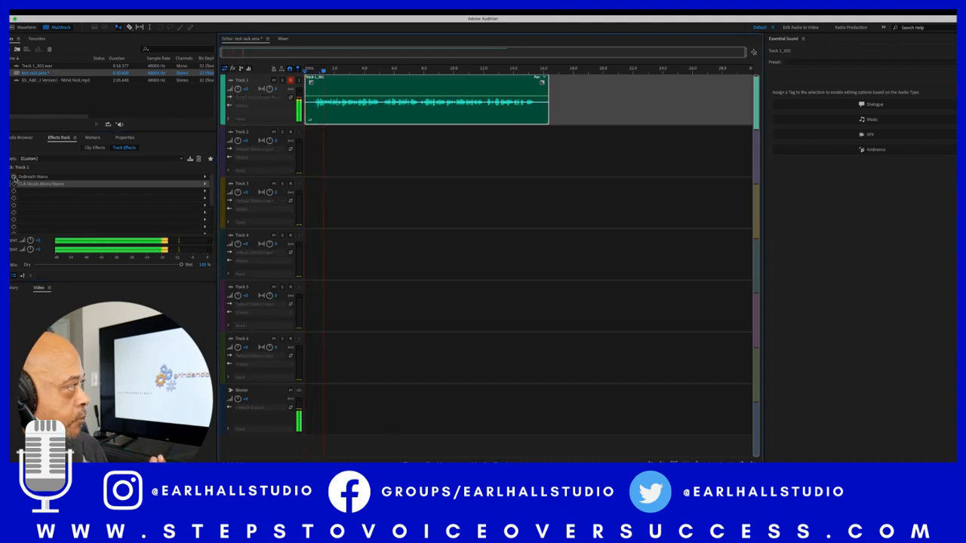
left_click(14, 177)
left_click(13, 184)
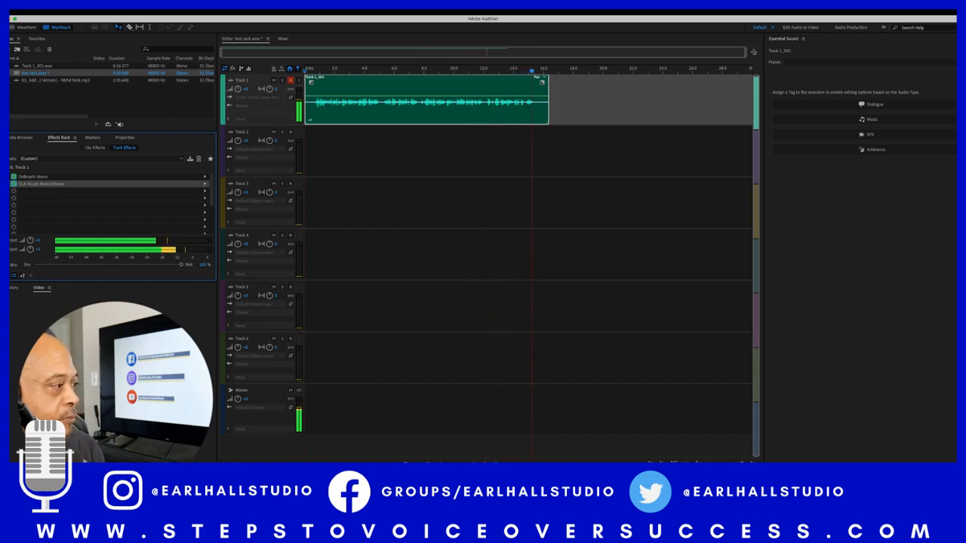
key("space")
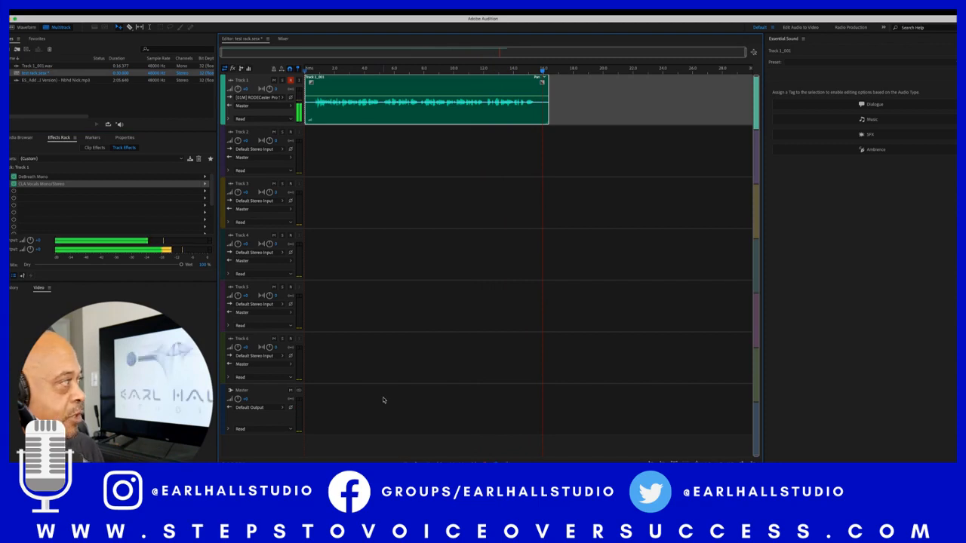
- Check the effects racks of Track 2 and Track 3, and return to Track 1's rack
left_click(357, 161)
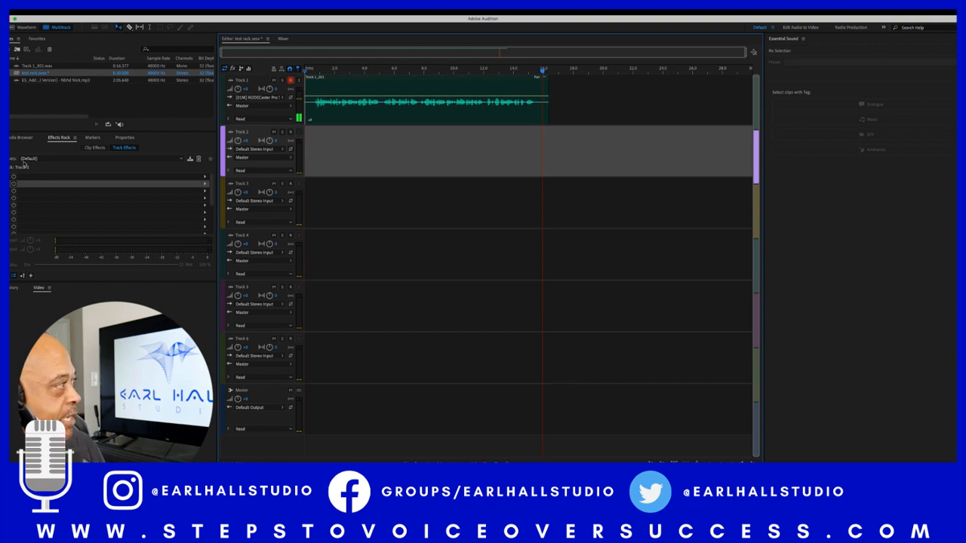
left_click(389, 205)
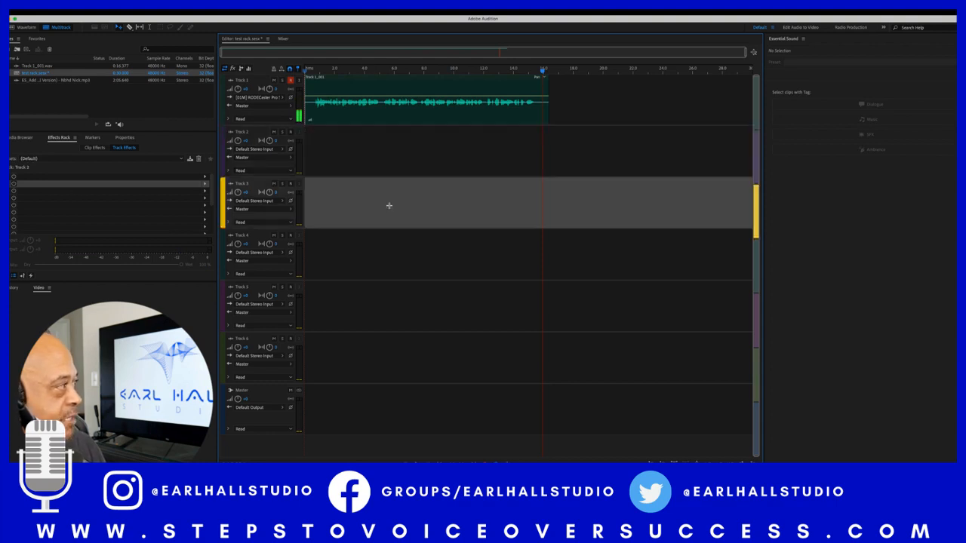
left_click(623, 103)
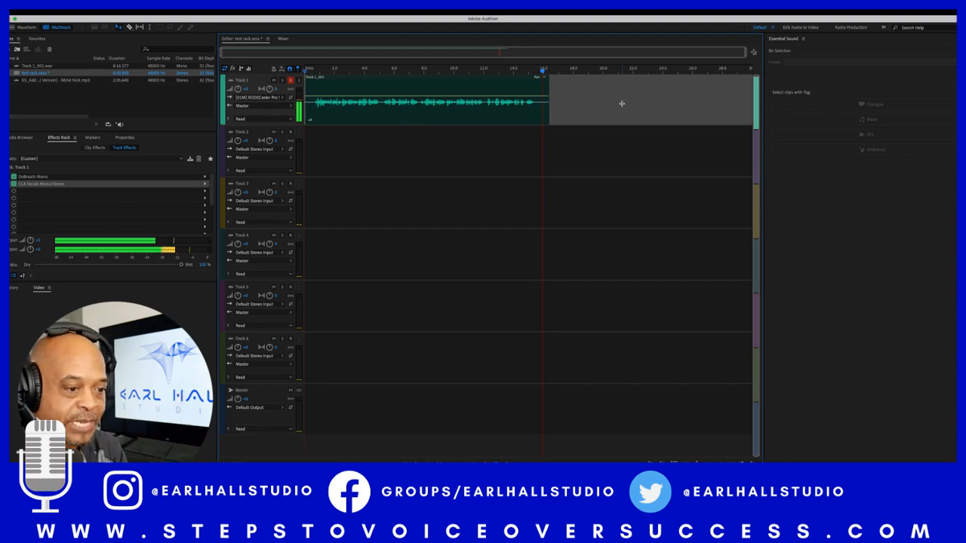
- Open the CLA Vocals effect in Track 1's rack and raise its output fader slightly
left_click(53, 187)
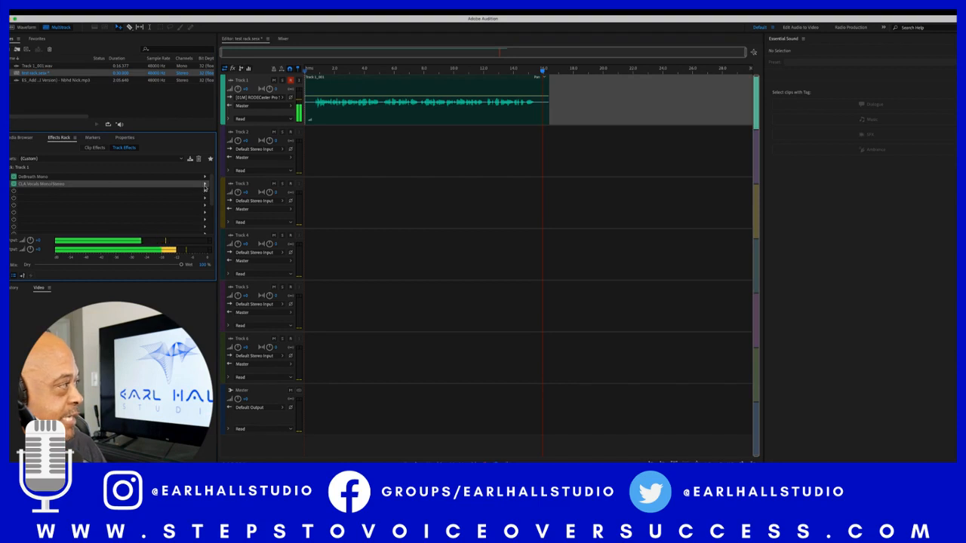
left_click(205, 185)
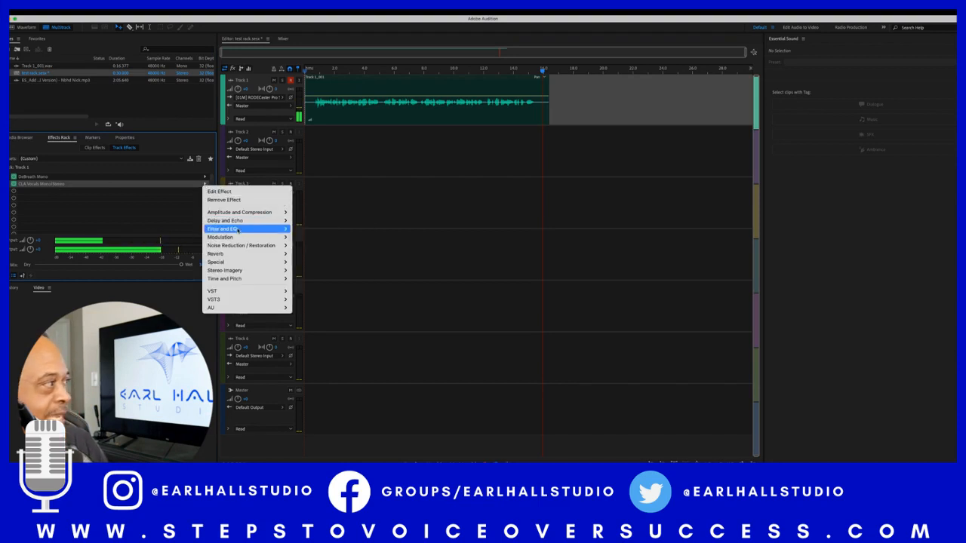
left_click(53, 186)
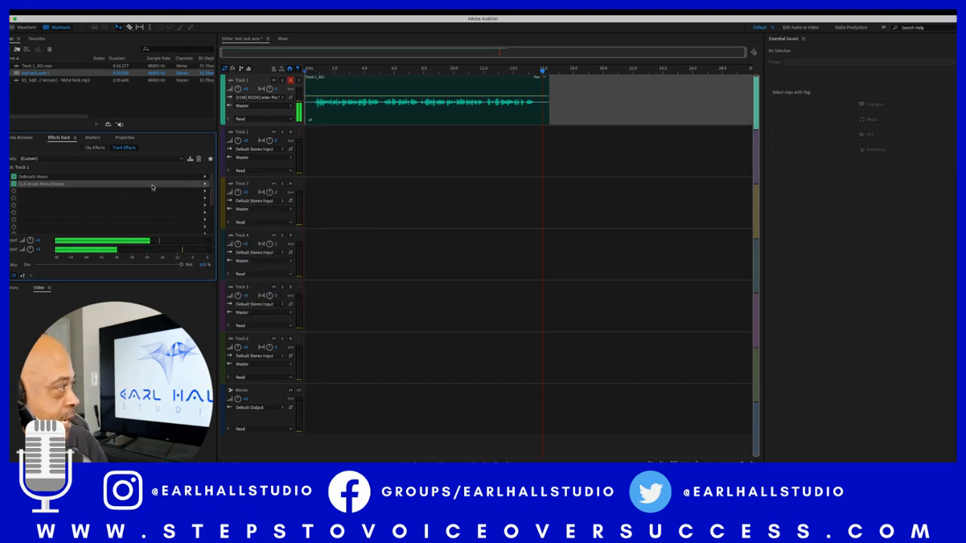
double_click(53, 187)
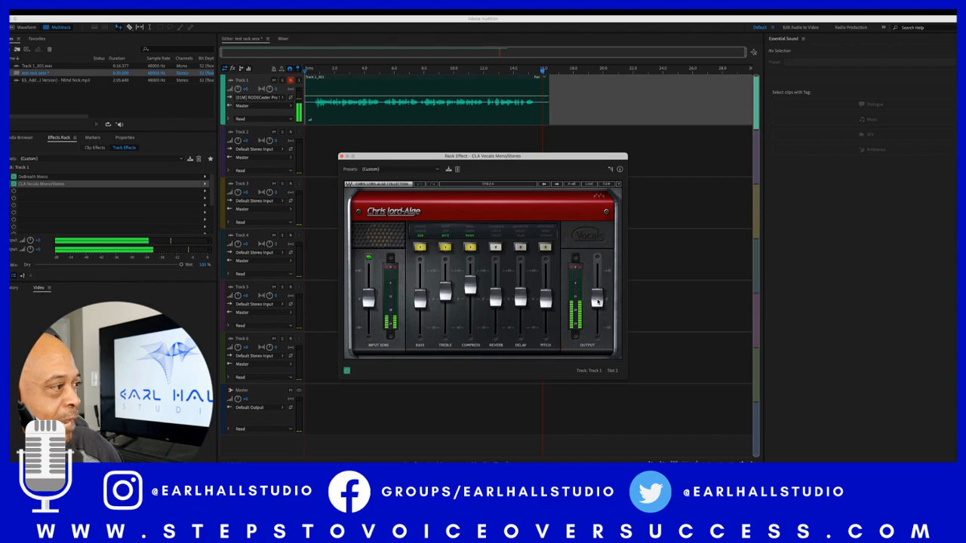
left_click_drag(597, 298, 597, 290)
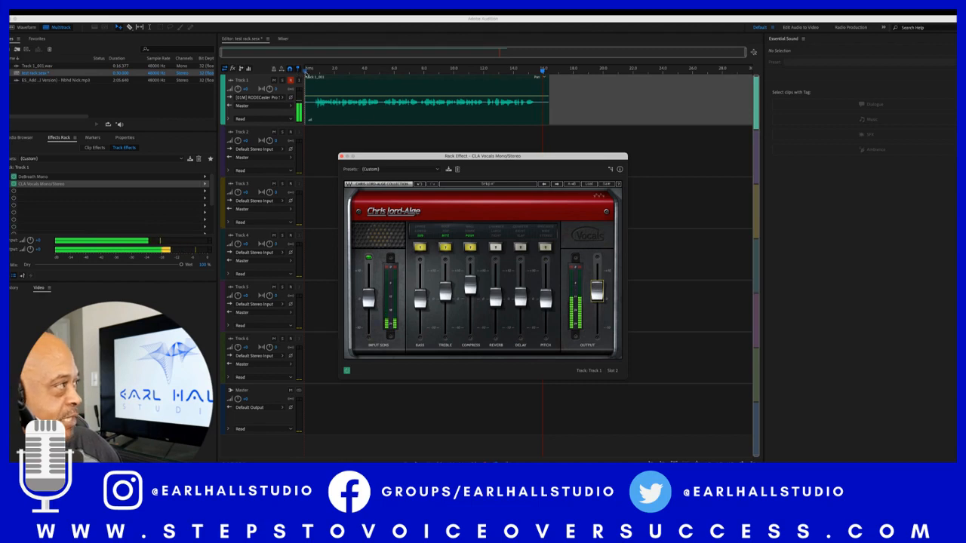
- Play the Track 1 recording from the start, pausing and resuming, to listen to the raised CLA Vocals output
left_click(306, 71)
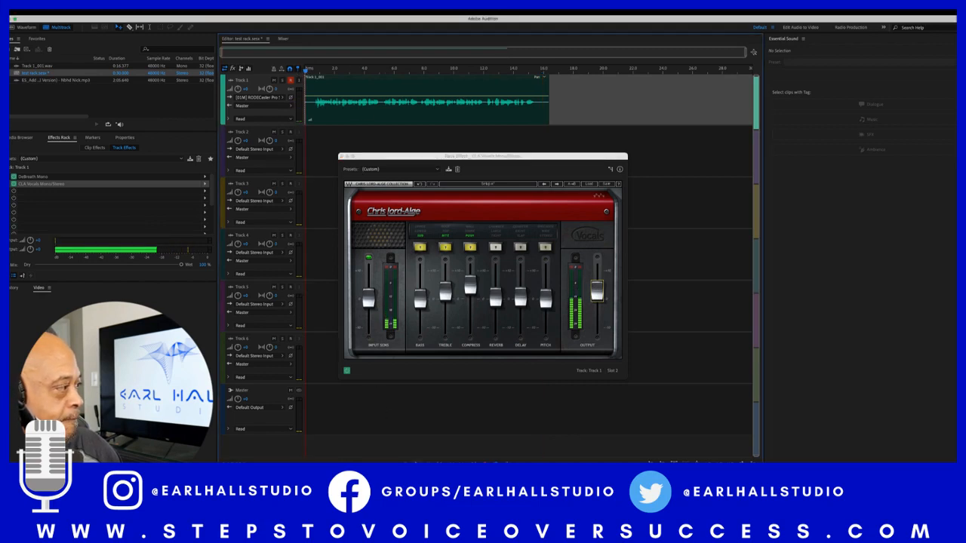
key("space")
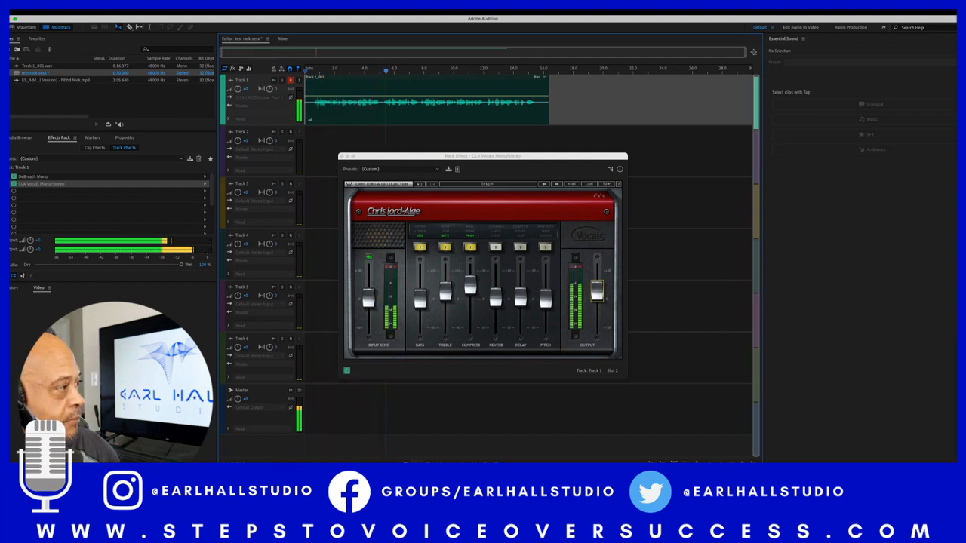
key("space")
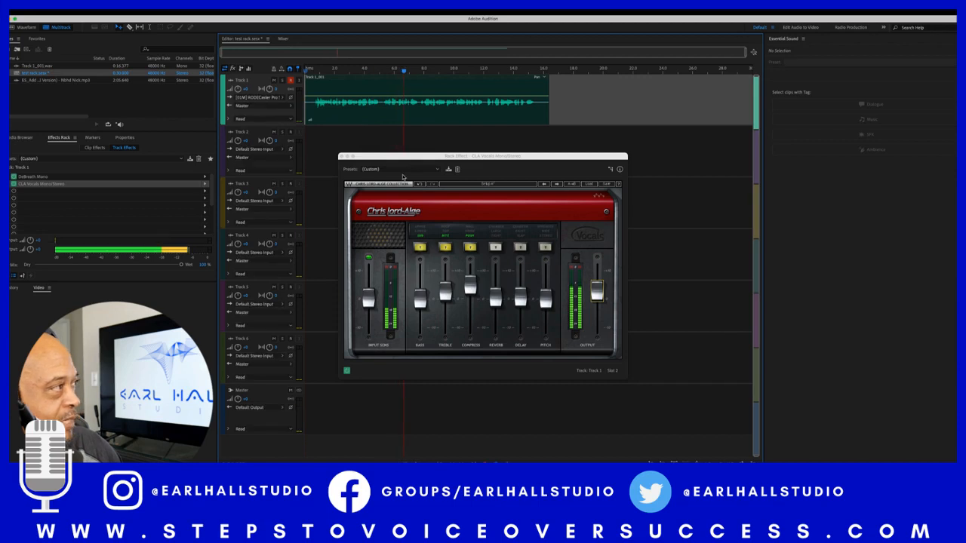
key("space")
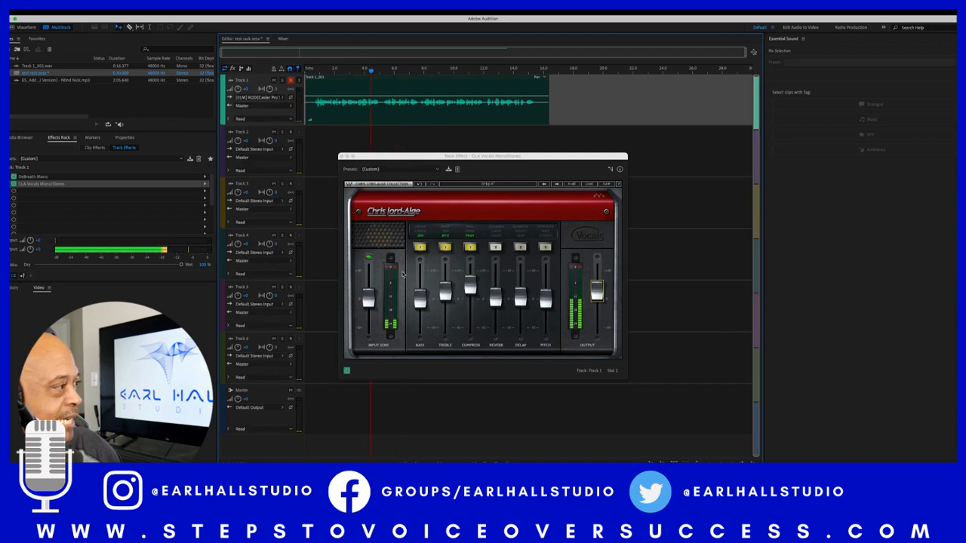
key("space")
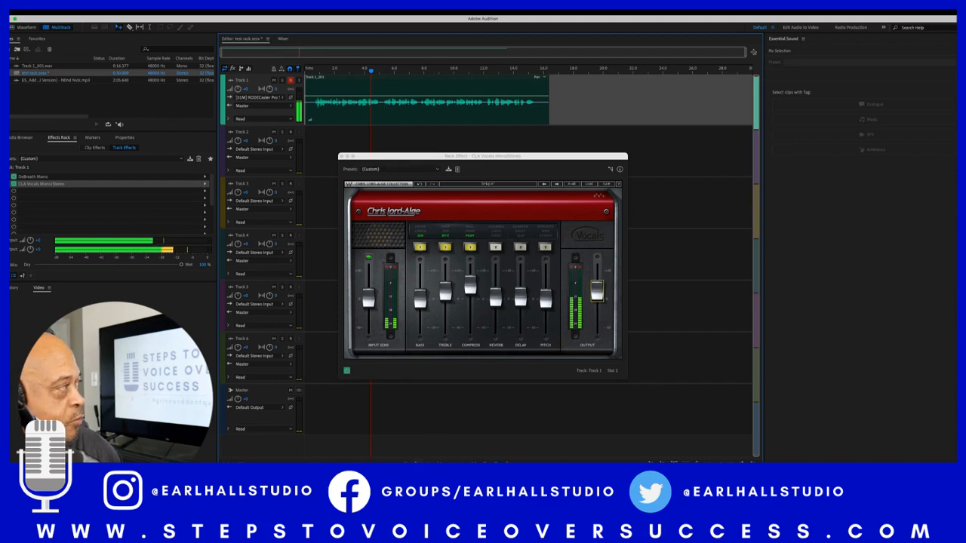
key("space")
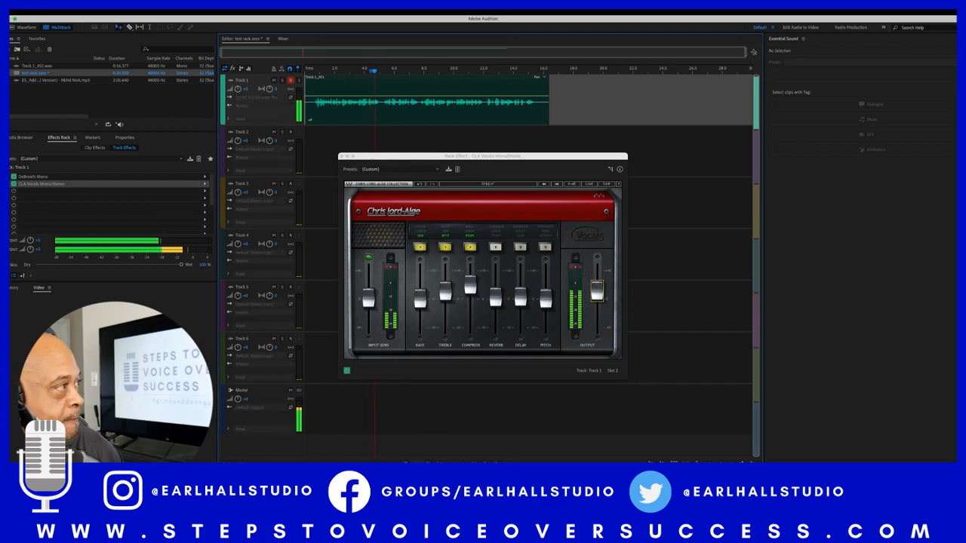
- Replay Track 1 from about 4.5 seconds with DeBreath bypassed, to compare how the breaths sound
key("space")
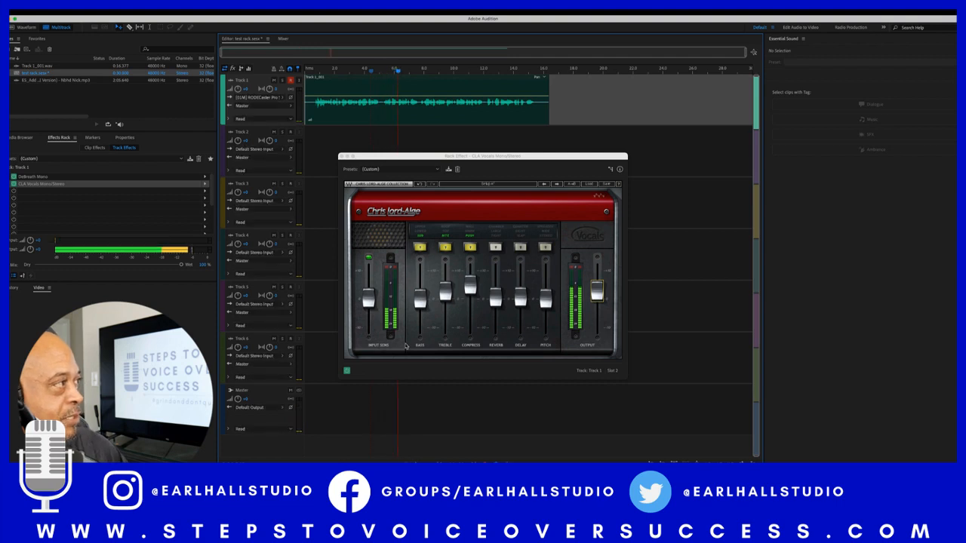
left_click(374, 72)
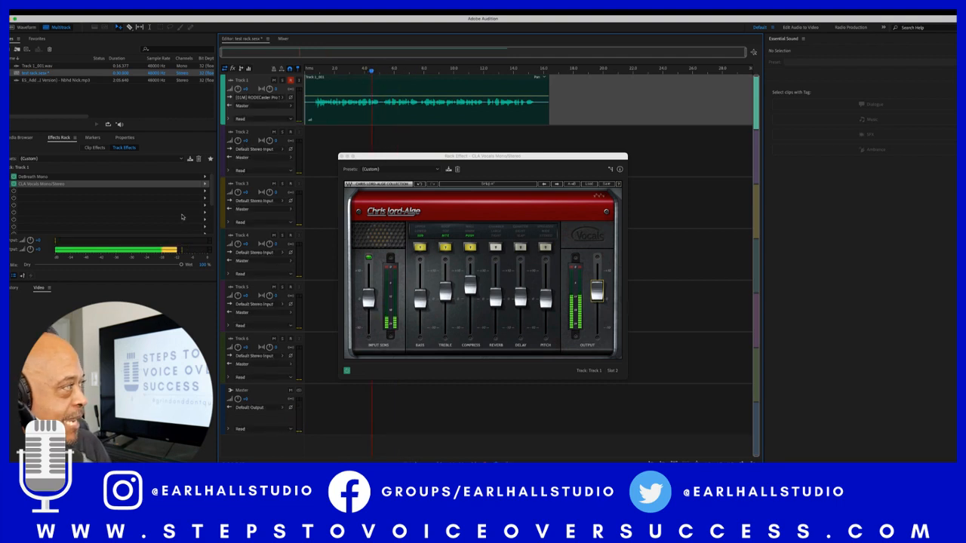
left_click(14, 176)
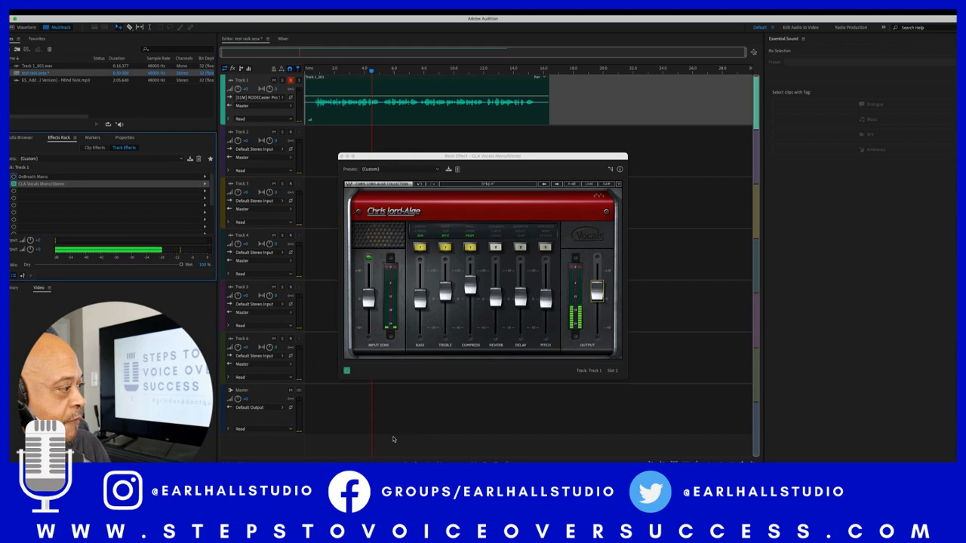
key("space")
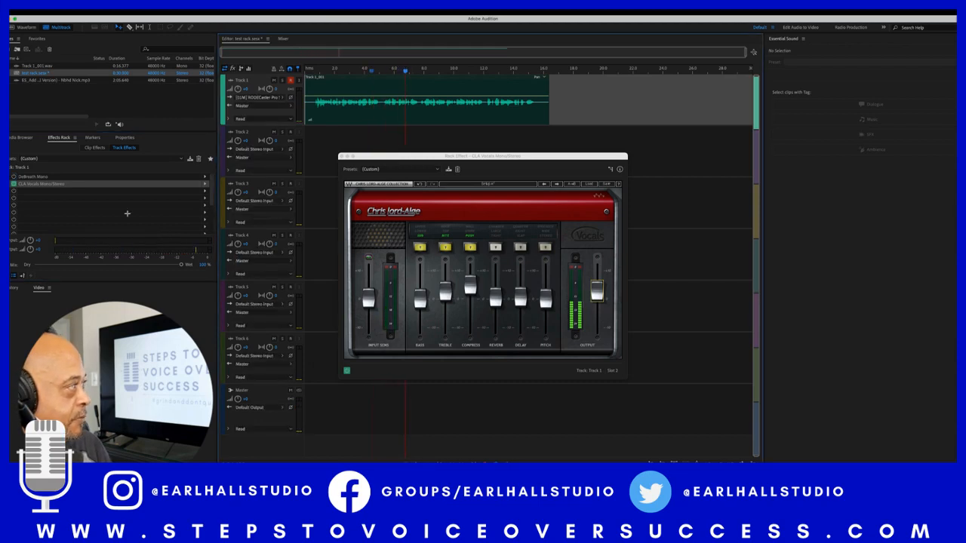
key("space")
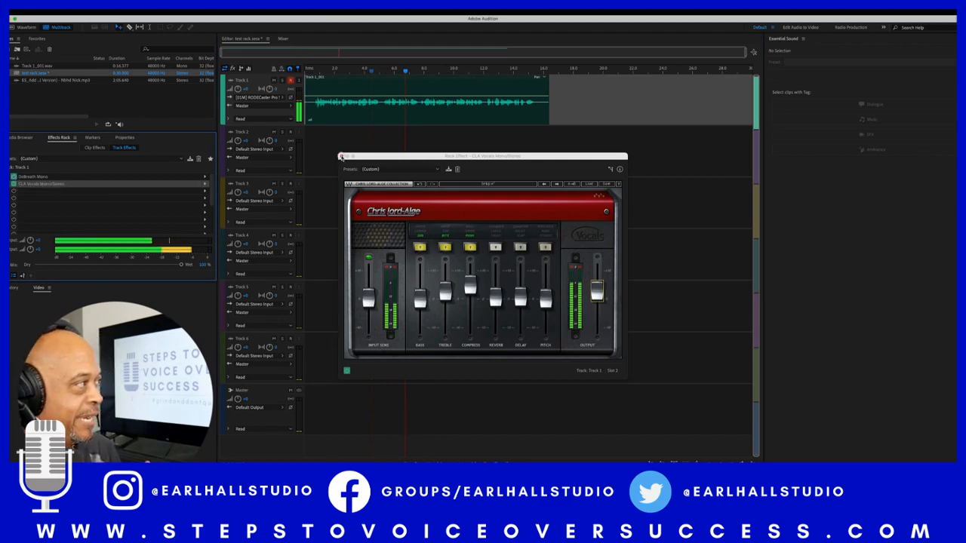
- Close the CLA Vocals window, save Track 1's effects rack as the preset "VO Preset", and check the rack's preset list
left_click(340, 156)
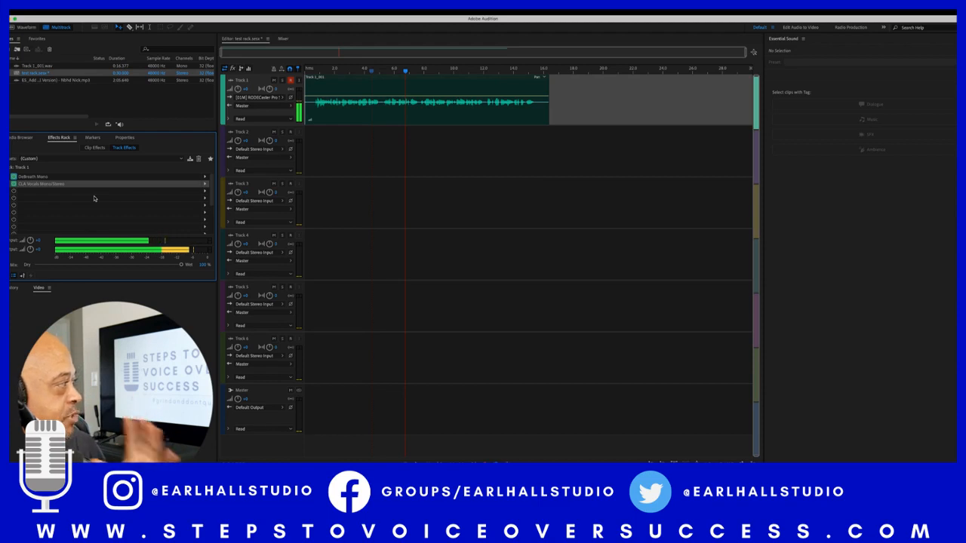
left_click(191, 160)
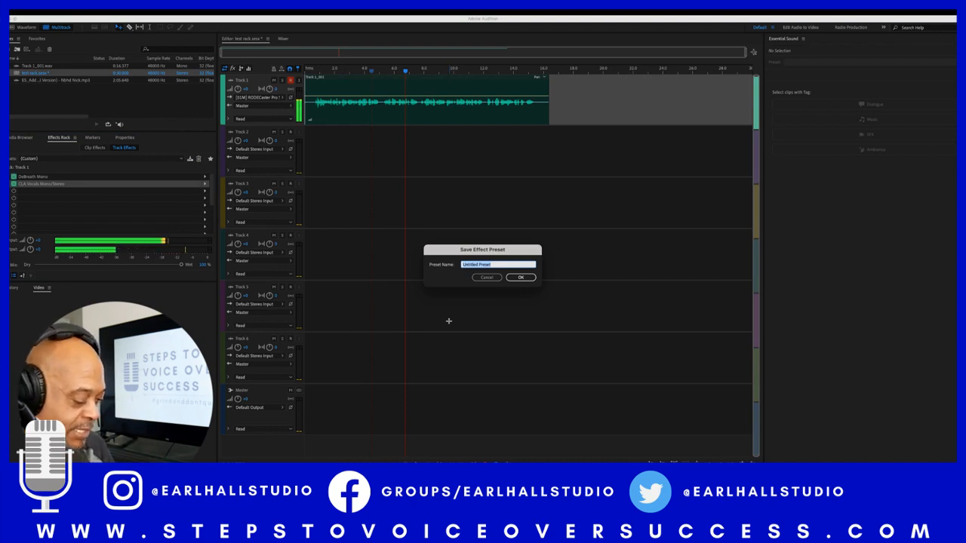
type("VO Preset")
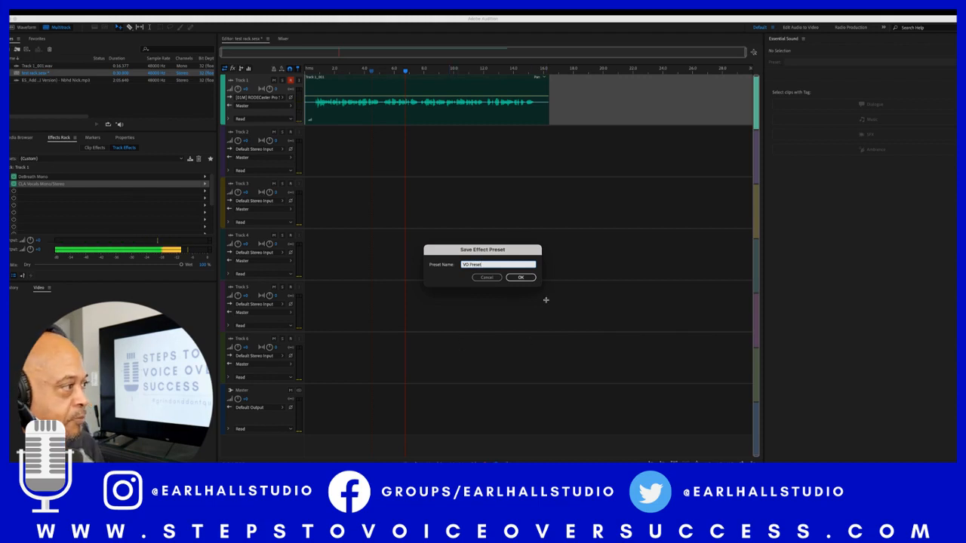
left_click(527, 279)
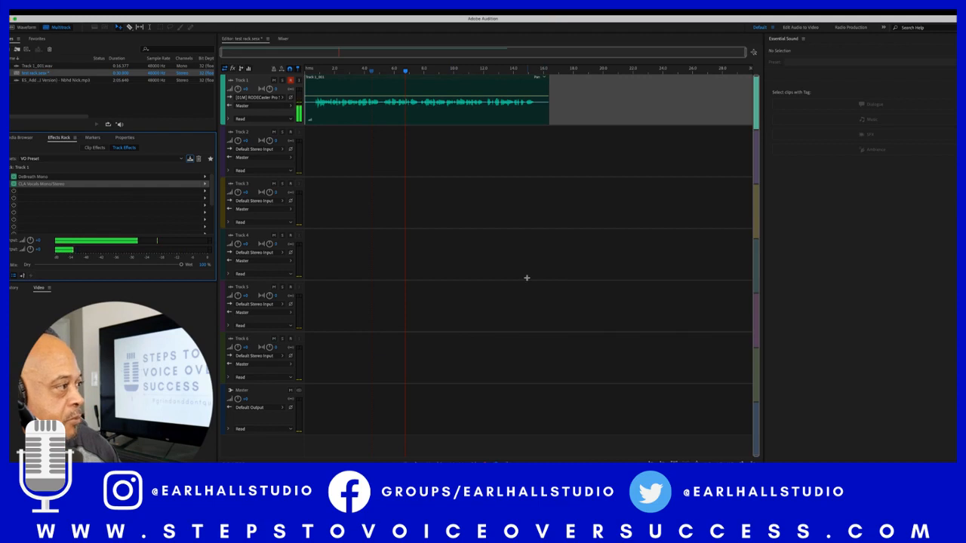
left_click(175, 160)
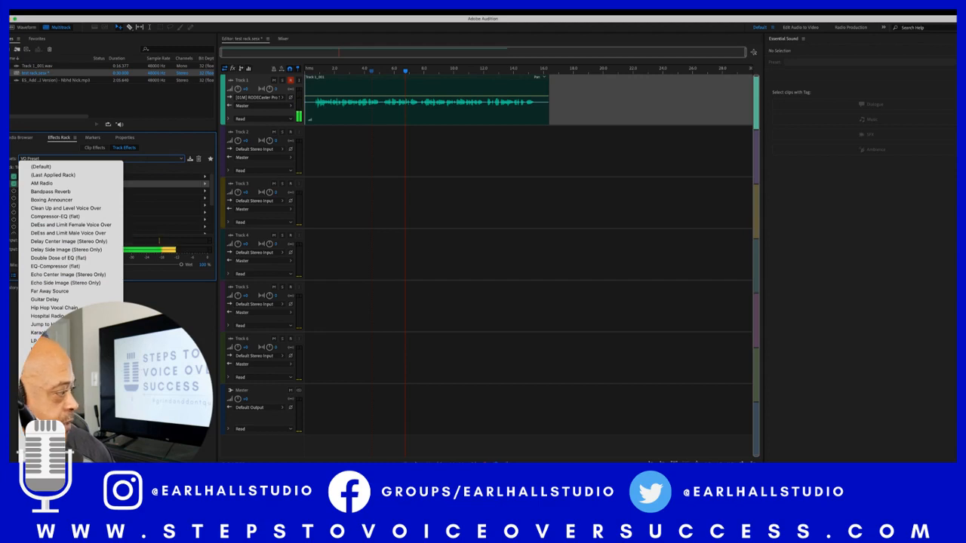
left_click(198, 335)
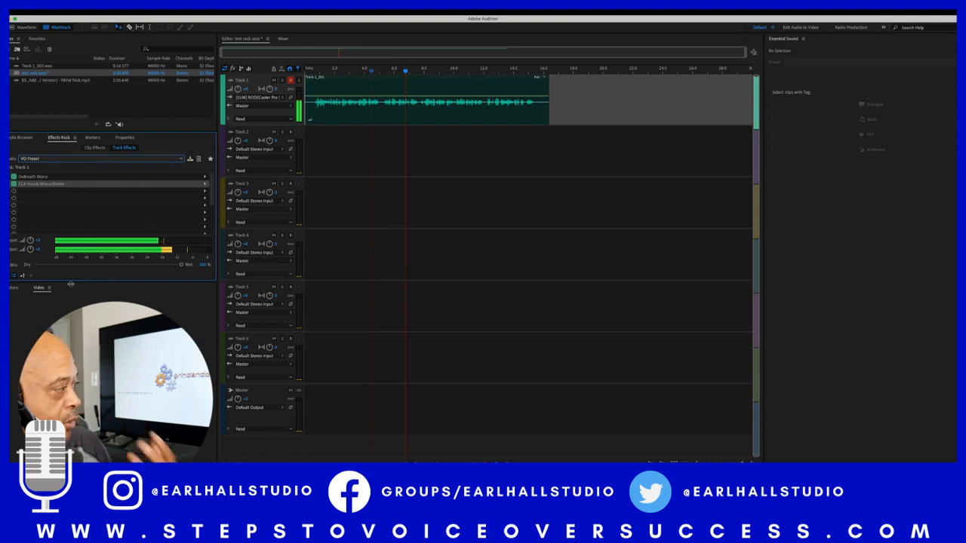
- Export a multitrack mixdown of the entire session as the MP3 file test rack_mixdown.mp3
left_click(646, 97)
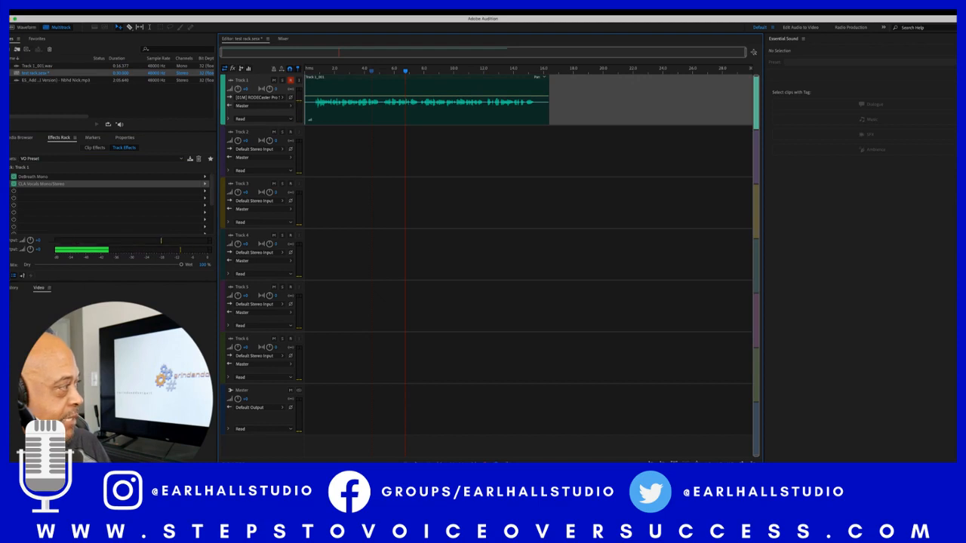
left_click(67, 14)
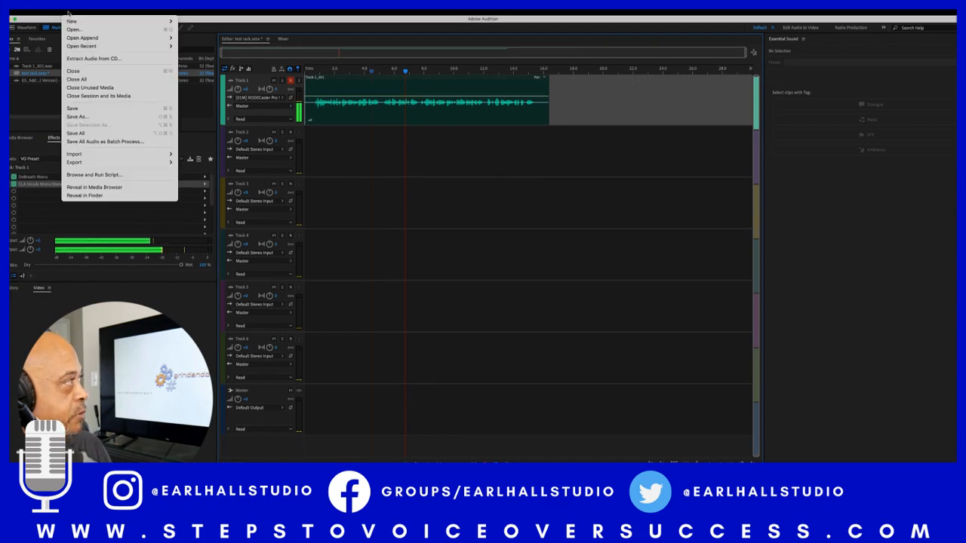
mouse_move(140, 164)
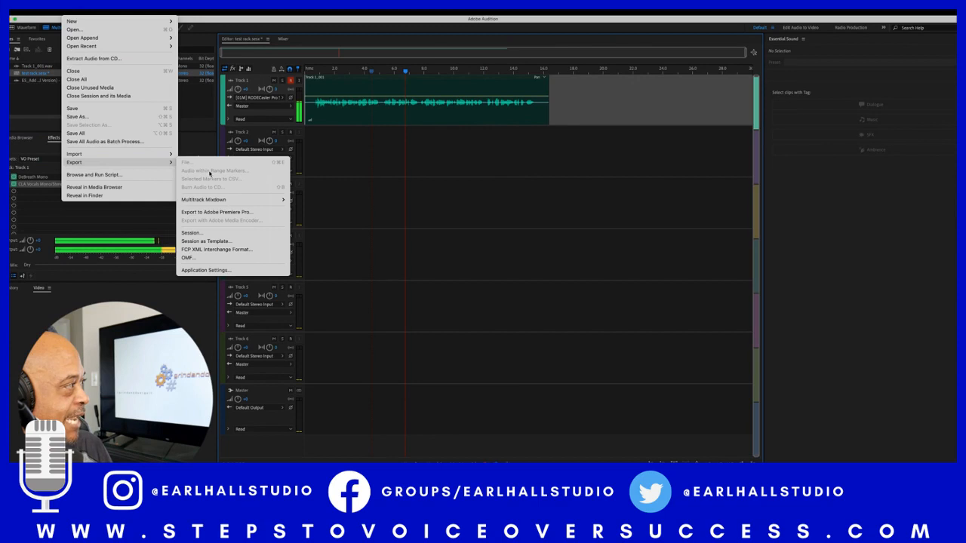
mouse_move(257, 200)
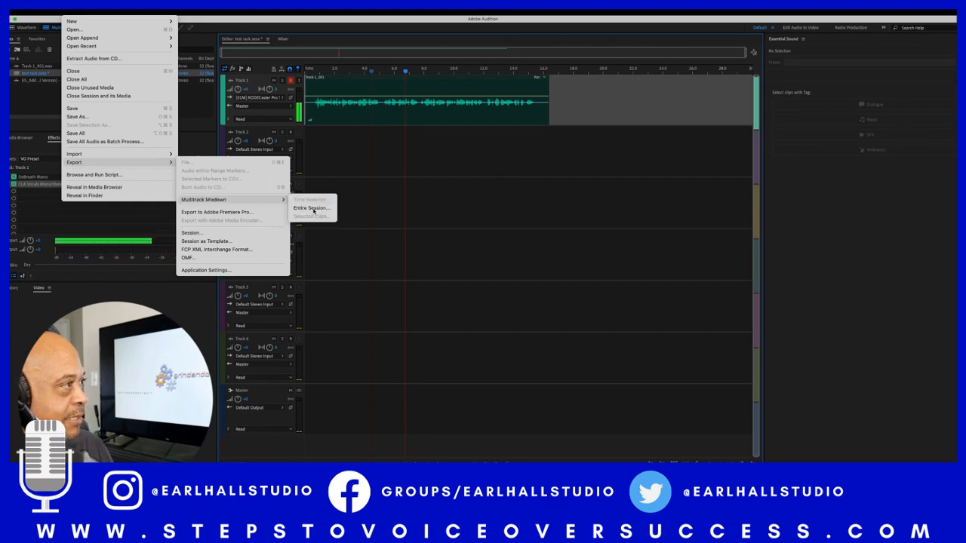
left_click(312, 209)
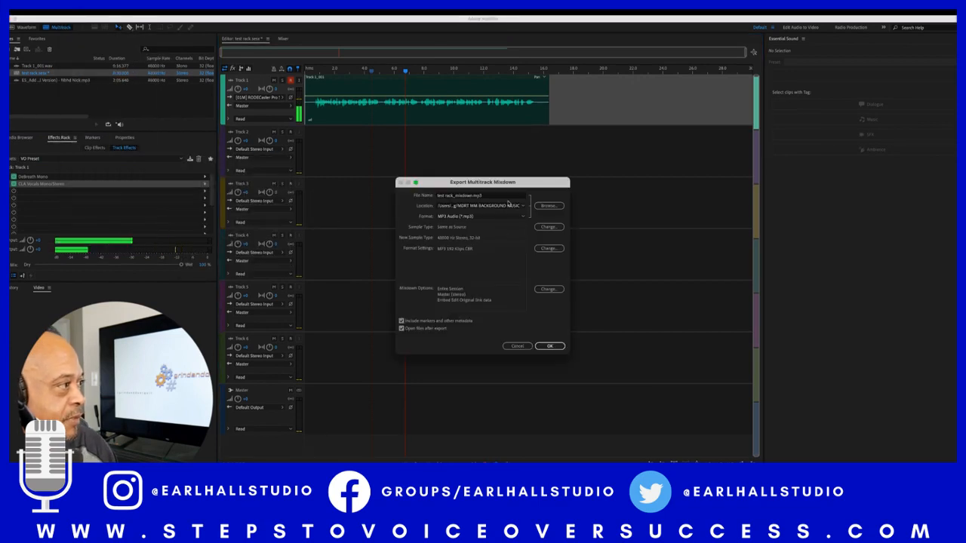
left_click(546, 347)
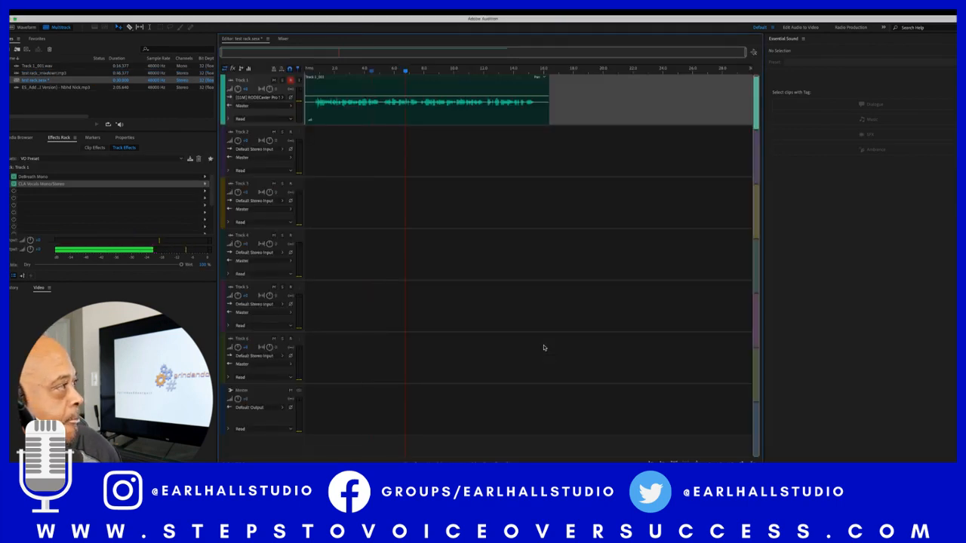
- Open test rack_mixdown.mp3 in the waveform editor to listen to it, and trim off the silence after the voice
left_click(32, 73)
double_click(32, 74)
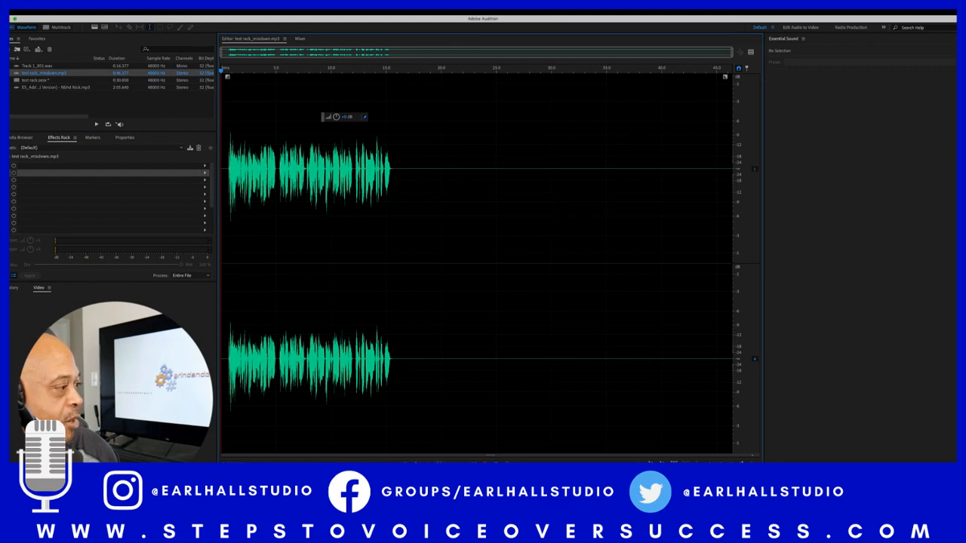
key("space")
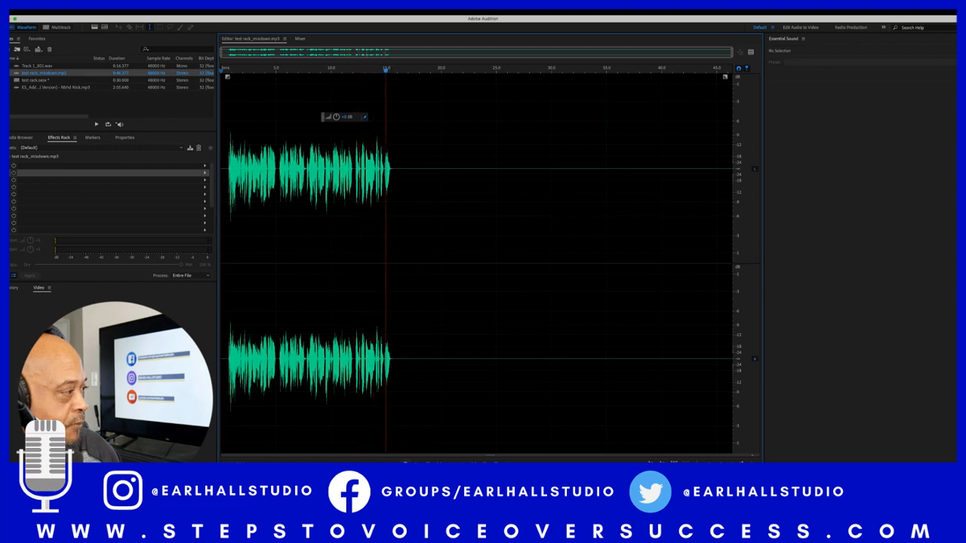
key("space")
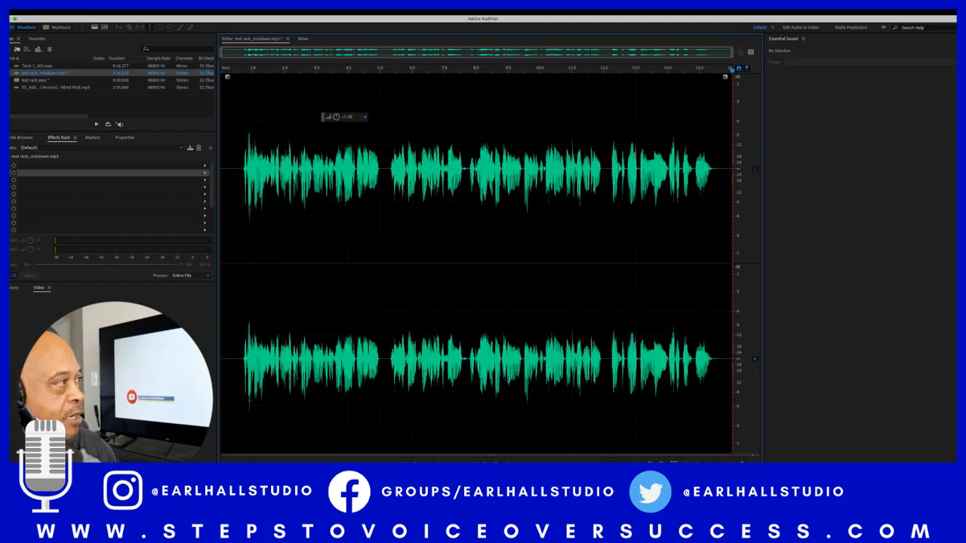
- Select the whole mixdown waveform, normalize it to -3 dB, and clear the selection
double_click(461, 343)
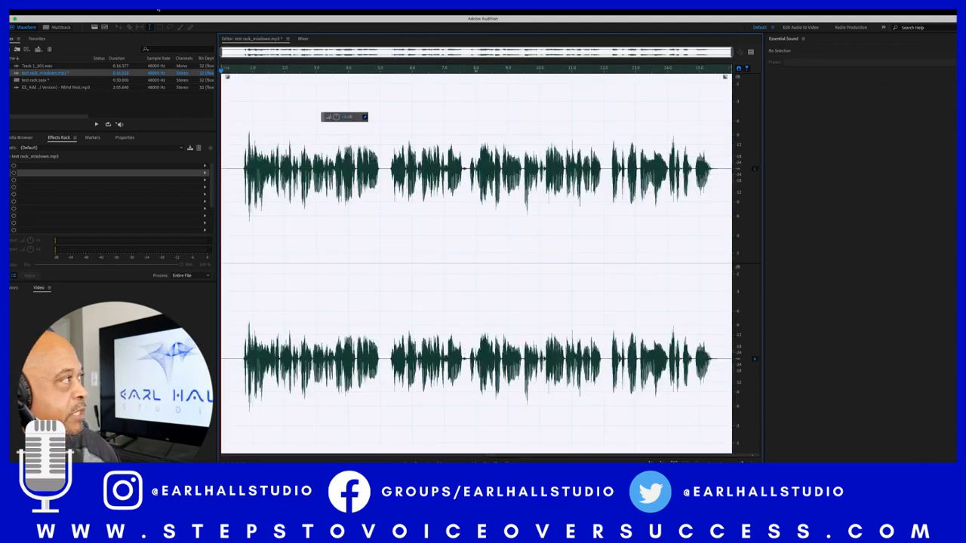
left_click(173, 14)
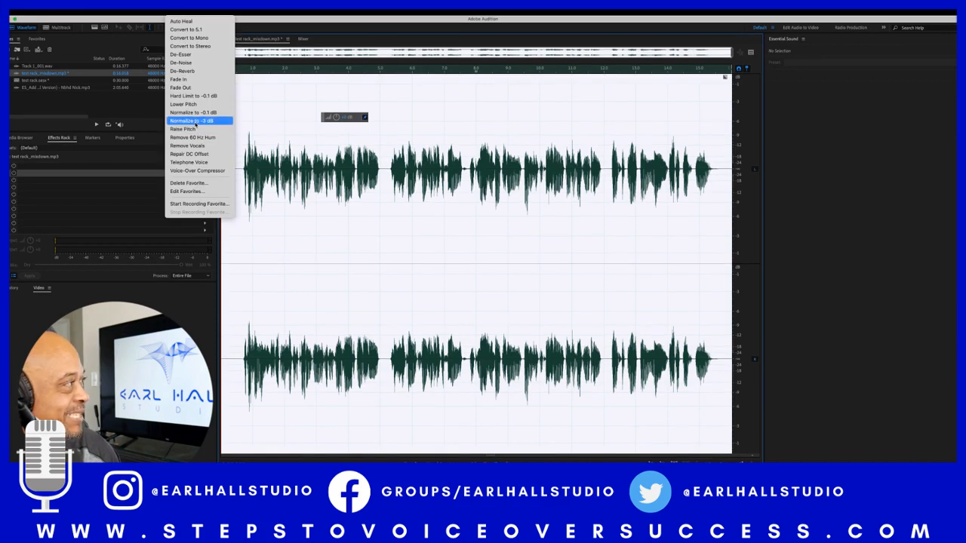
left_click(192, 121)
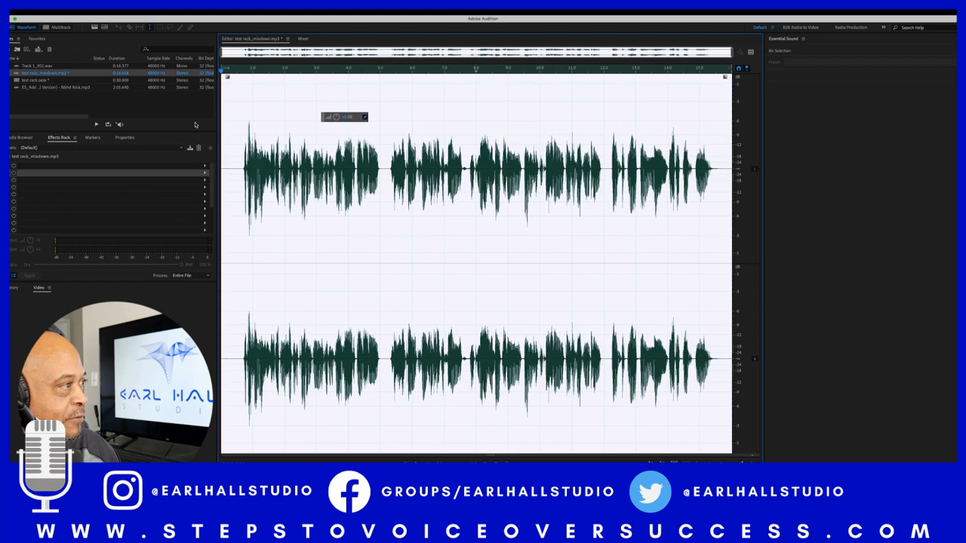
left_click(348, 230)
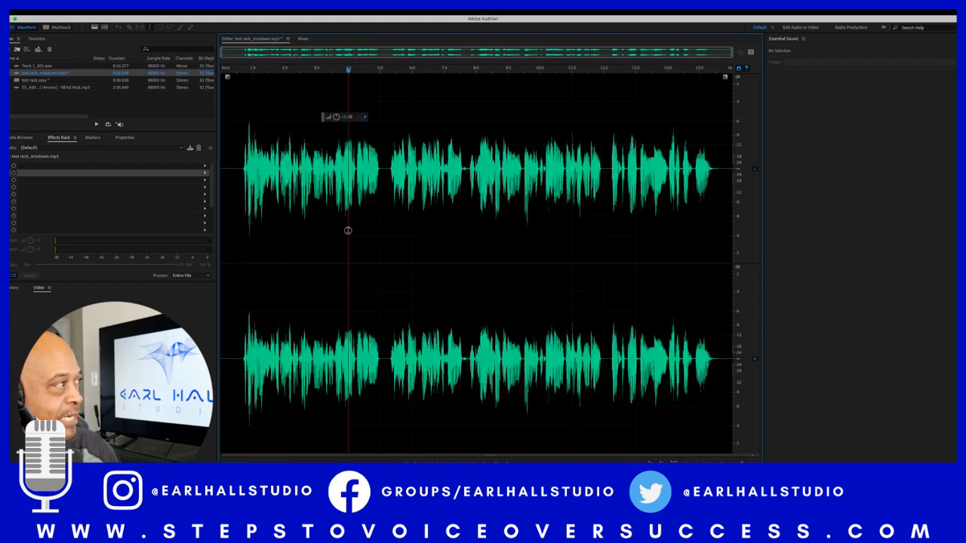